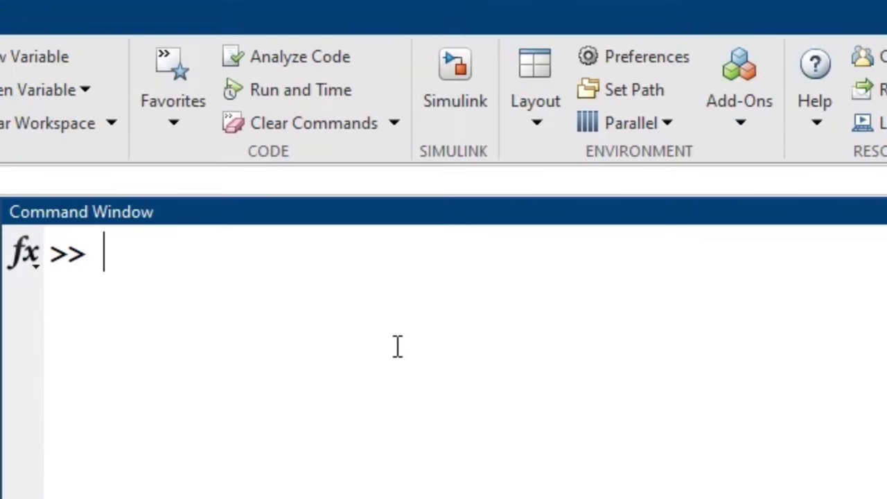
Step: Create a new blank Simulink model from MATLAB's Simulink start page
{"action": "left_click", "coordinate": [457, 77]}
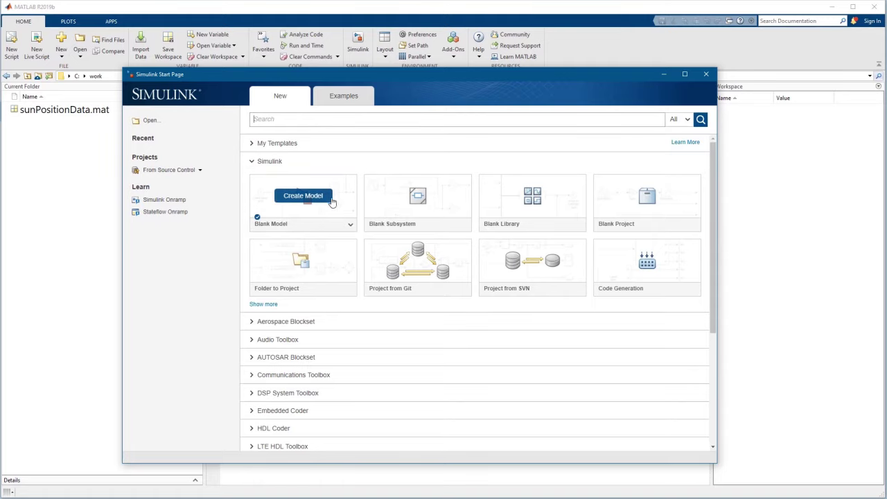
{"action": "left_click", "coordinate": [314, 206]}
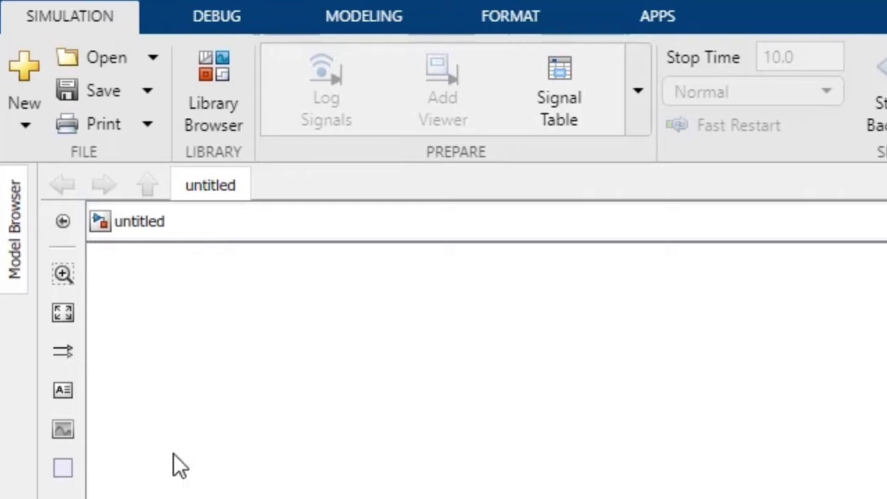
Step: Drag an Integrator block from the Continuous library onto the empty canvas
{"action": "left_click", "coordinate": [211, 115]}
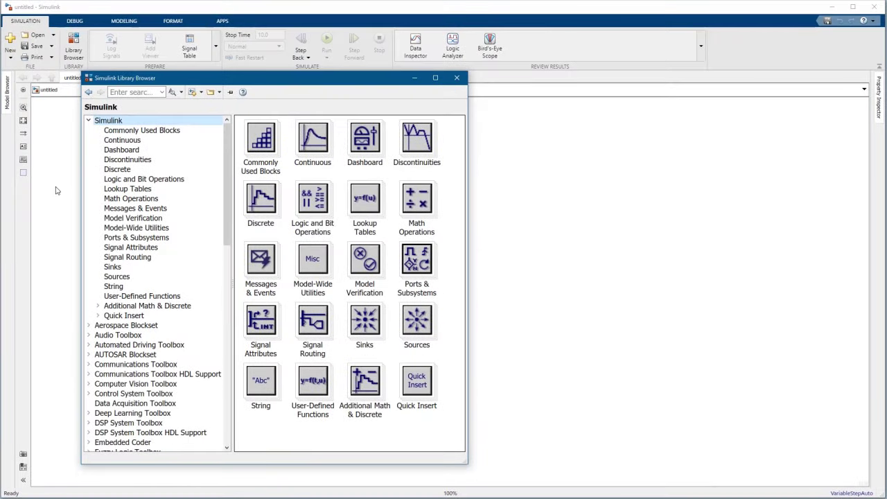
{"action": "left_click", "coordinate": [122, 142]}
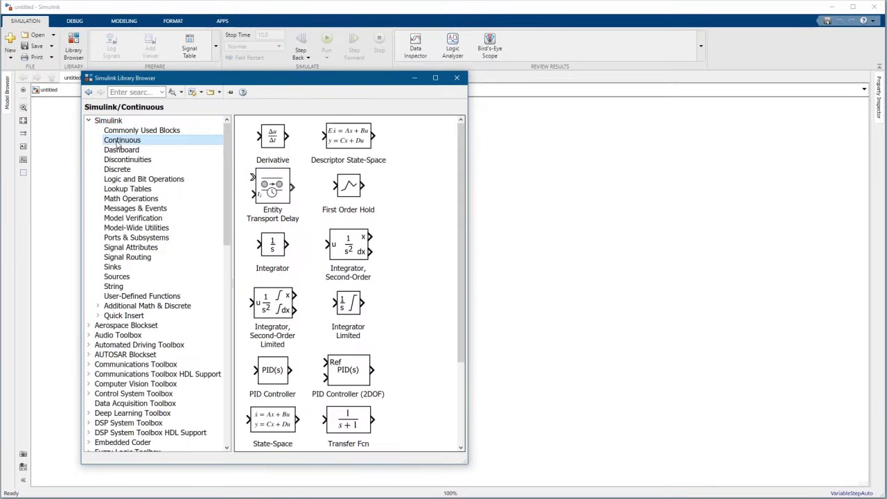
{"action": "left_click", "coordinate": [275, 256]}
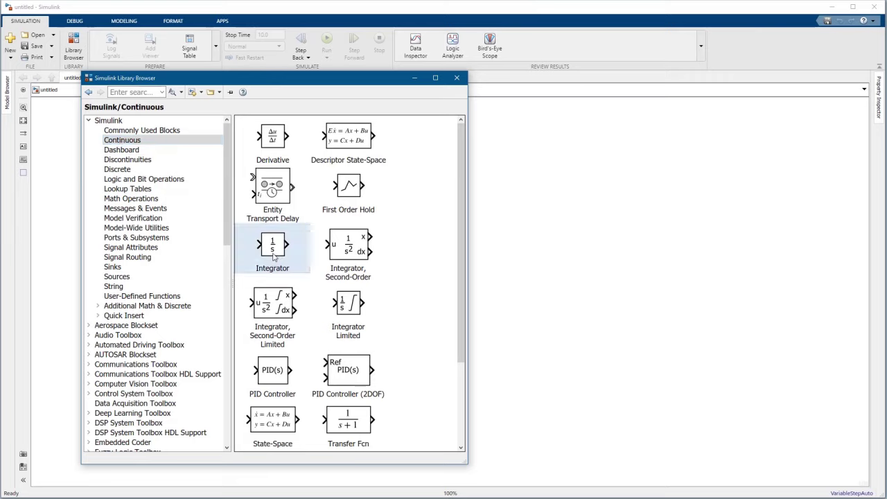
{"action": "left_click_drag", "start_coordinate": [274, 257], "coordinate": [515, 254]}
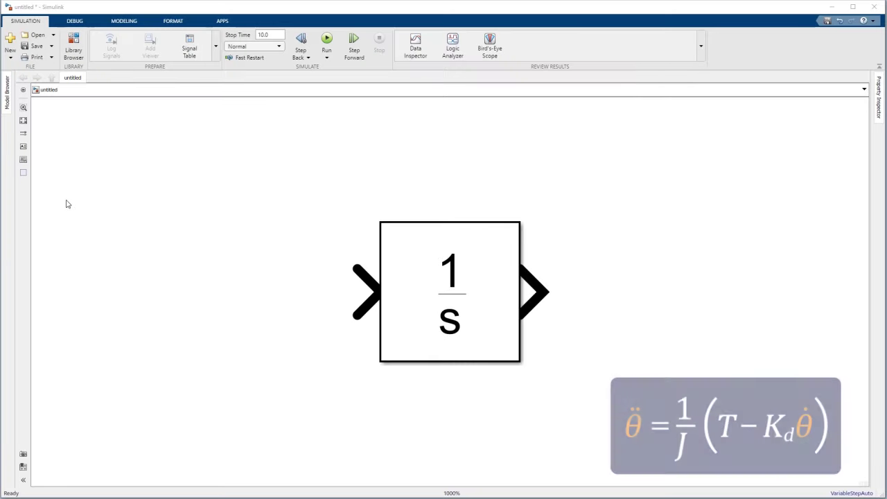
Step: Place a second Integrator to the right and move the first one further left
{"action": "left_click", "coordinate": [73, 56]}
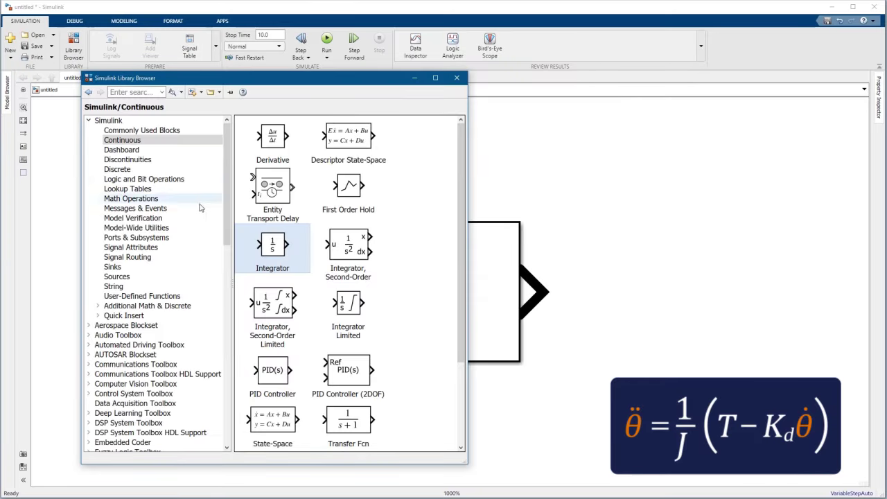
{"action": "left_click_drag", "start_coordinate": [274, 248], "coordinate": [716, 302]}
{"action": "scroll", "coordinate": [443, 303], "scroll_direction": "down", "scroll_amount": 3}
{"action": "left_click_drag", "start_coordinate": [444, 303], "coordinate": [231, 300]}
{"action": "left_click", "coordinate": [380, 358]}
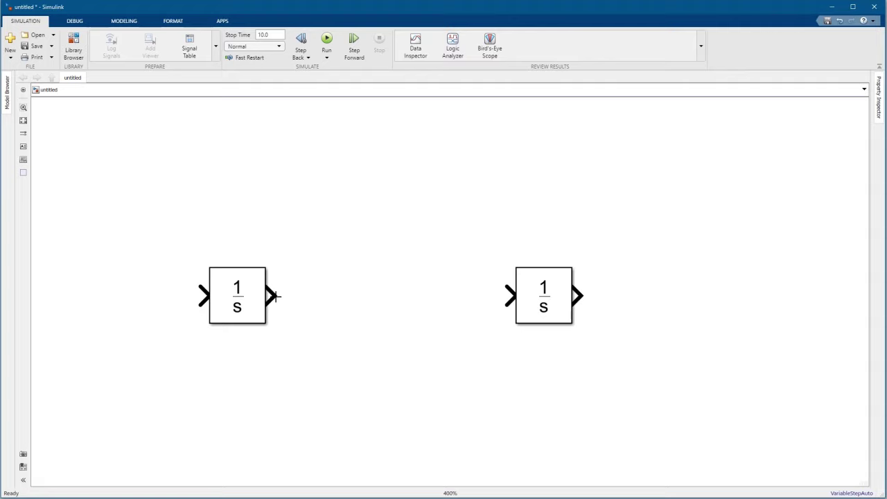
Step: Connect the two integrators and add loose input and output signal lines
{"action": "left_click_drag", "start_coordinate": [273, 296], "coordinate": [485, 298]}
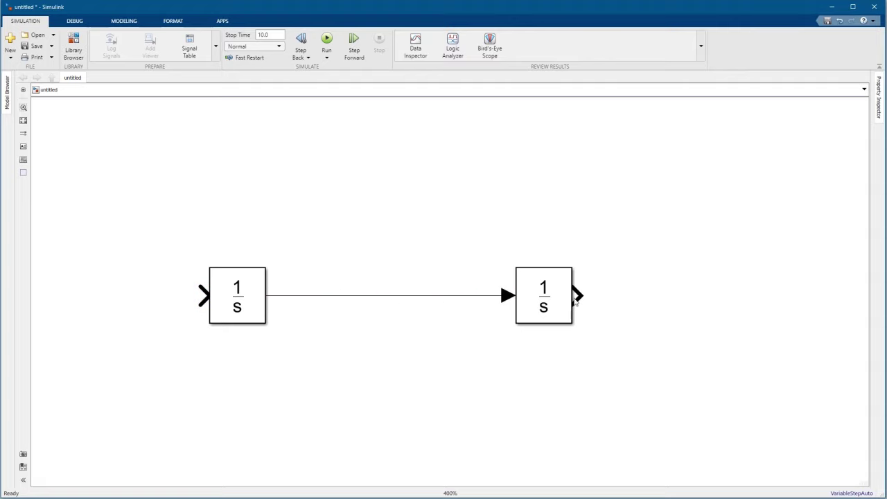
{"action": "left_click_drag", "start_coordinate": [579, 296], "coordinate": [741, 292]}
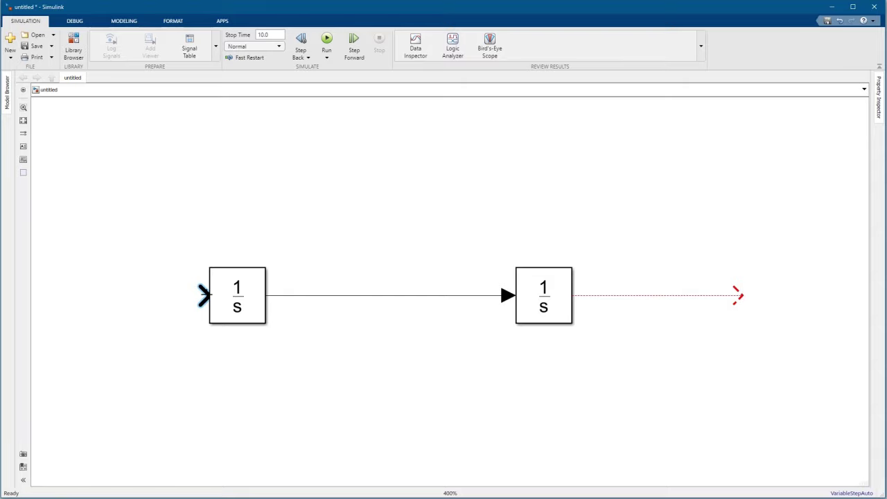
{"action": "left_click_drag", "start_coordinate": [202, 296], "coordinate": [47, 296]}
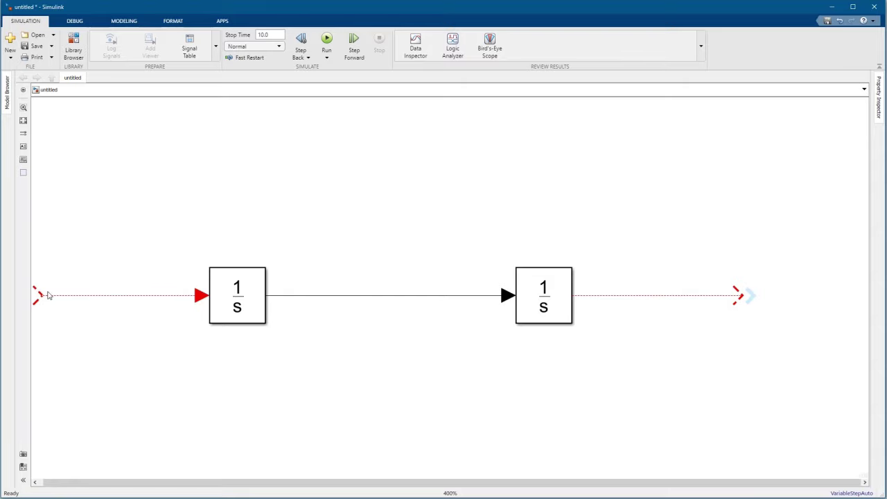
{"action": "scroll", "coordinate": [47, 296], "scroll_direction": "down", "scroll_amount": 3}
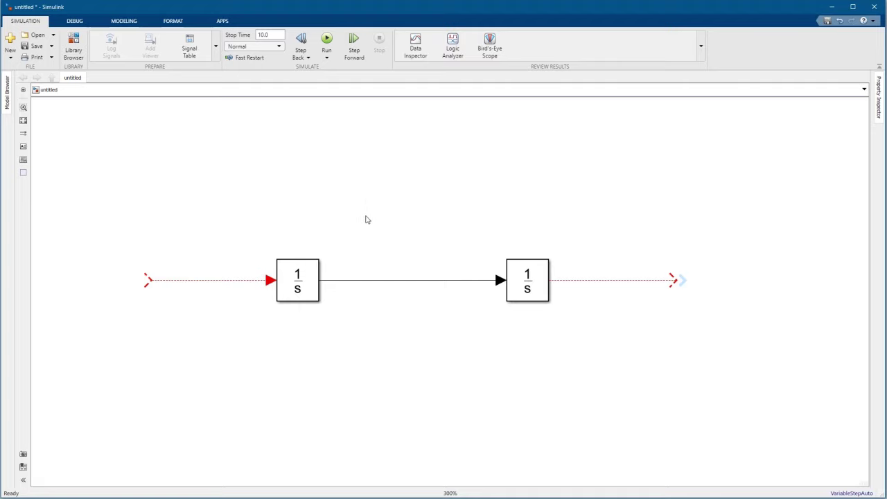
Step: Label the three signals theta_dot_dot, theta_dot and theta from left to right
{"action": "double_click", "coordinate": [218, 281]}
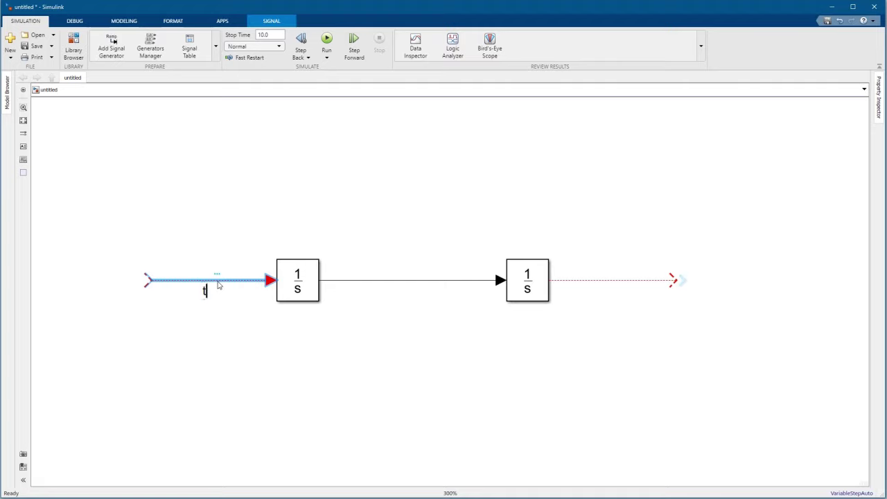
{"action": "type", "text": "theta_dot_dot"}
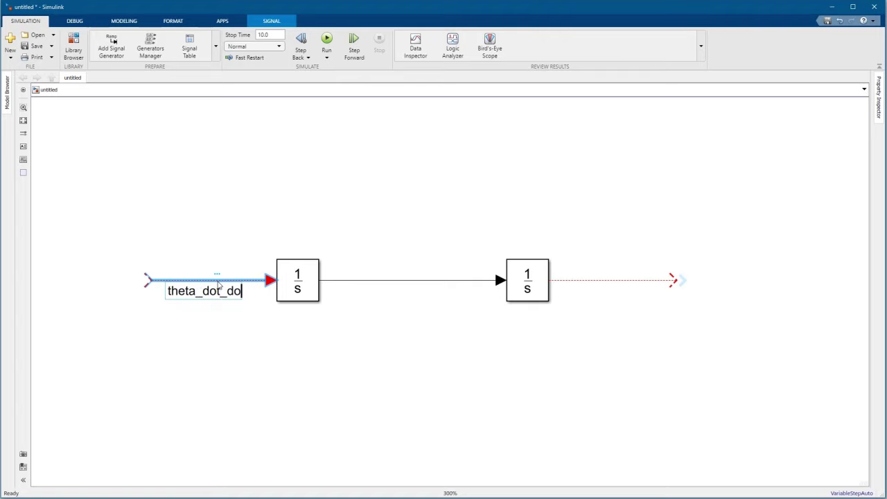
{"action": "left_click", "coordinate": [302, 228]}
{"action": "double_click", "coordinate": [397, 281]}
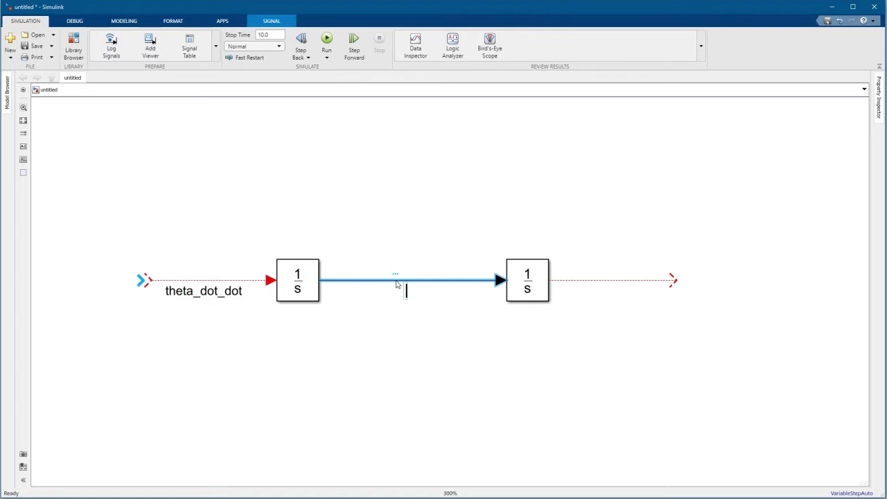
{"action": "type", "text": "theta_dot"}
{"action": "double_click", "coordinate": [605, 281]}
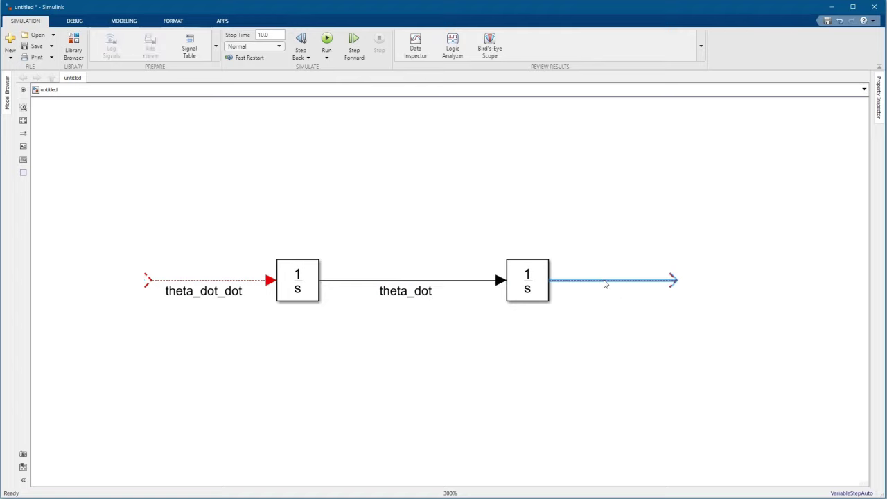
{"action": "type", "text": "theta"}
{"action": "left_click", "coordinate": [608, 224]}
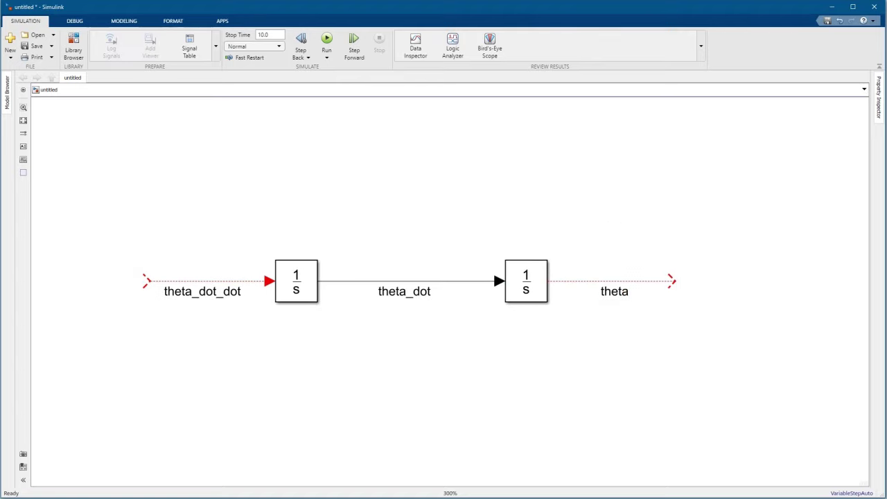
{"action": "scroll", "coordinate": [131, 374], "scroll_direction": "down", "scroll_amount": 1}
{"action": "left_click_drag", "start_coordinate": [134, 374], "coordinate": [354, 351]}
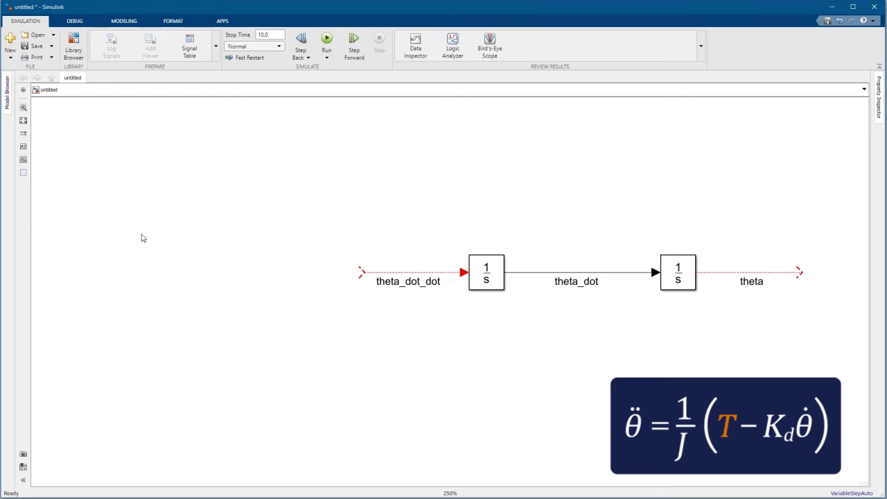
Step: Add a Constant block from Sources left of the chain with value 10
{"action": "left_click", "coordinate": [74, 48]}
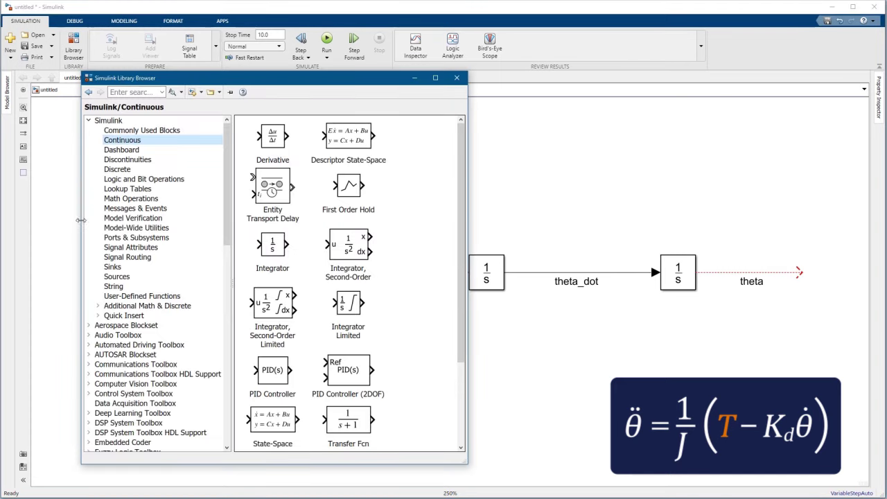
{"action": "left_click", "coordinate": [149, 277]}
{"action": "left_click_drag", "start_coordinate": [372, 182], "coordinate": [165, 280]}
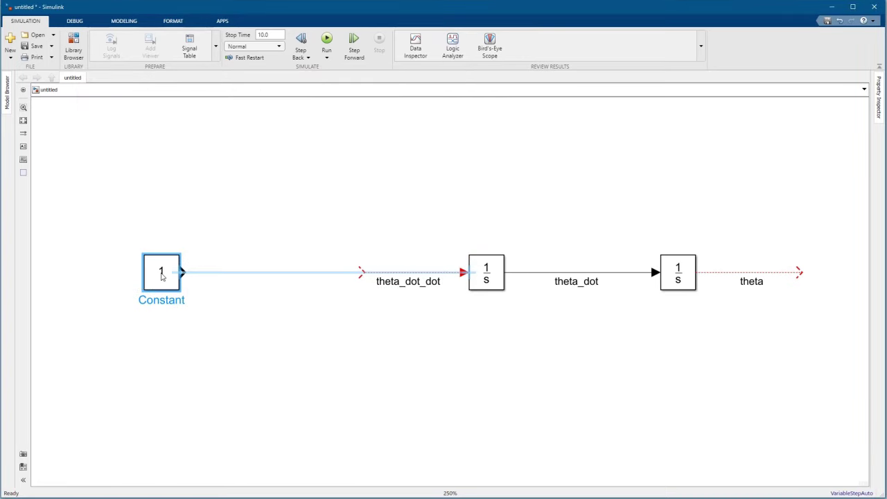
{"action": "double_click", "coordinate": [173, 286]}
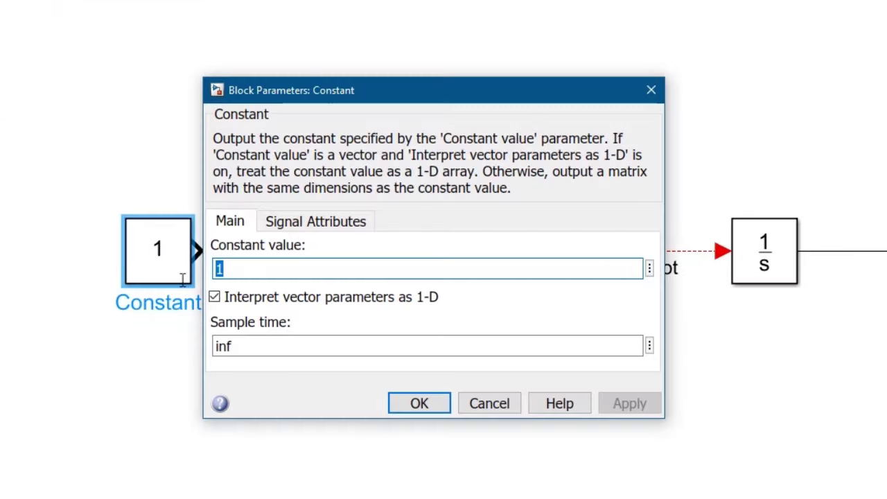
{"action": "left_click", "coordinate": [254, 268]}
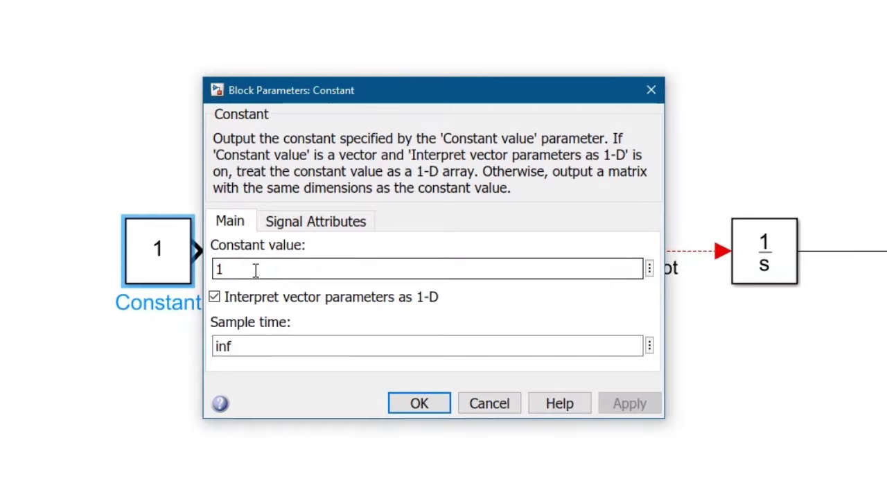
{"action": "key", "text": "BackSpace"}
{"action": "type", "text": "10"}
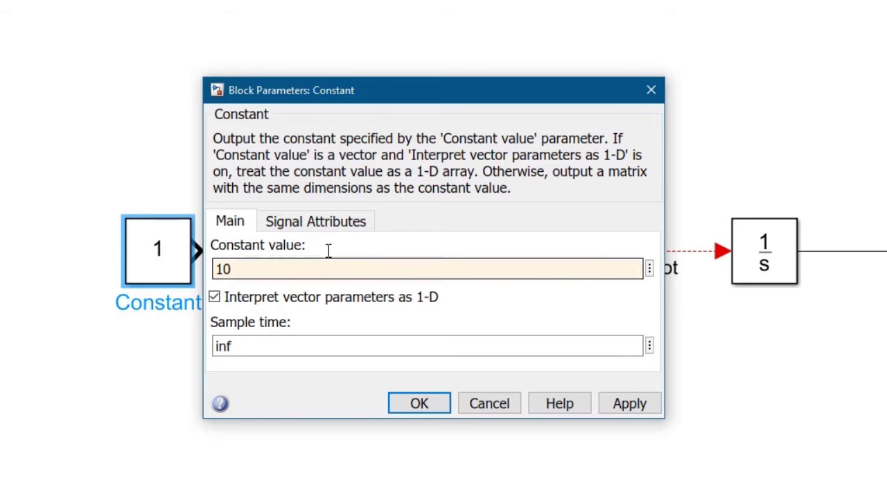
{"action": "left_click", "coordinate": [416, 402]}
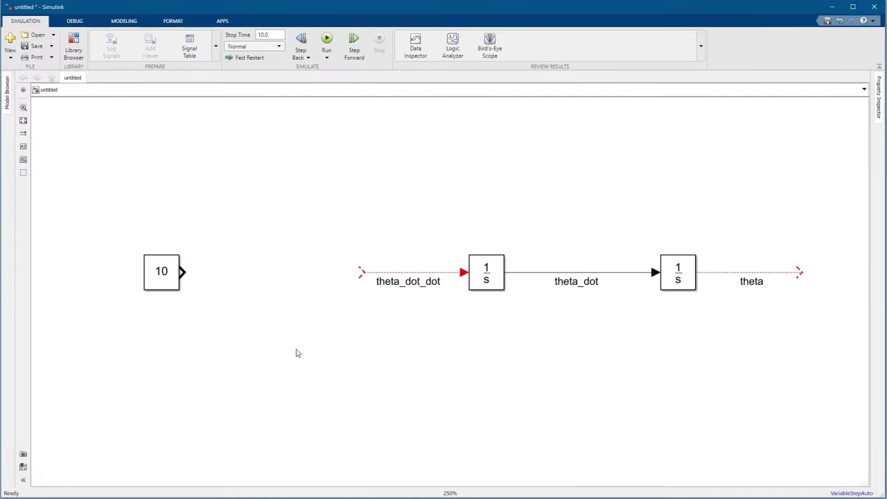
Step: Add a Subtract block fed by the Constant, labelling that line torque
{"action": "key", "text": "ctrl+shift+l"}
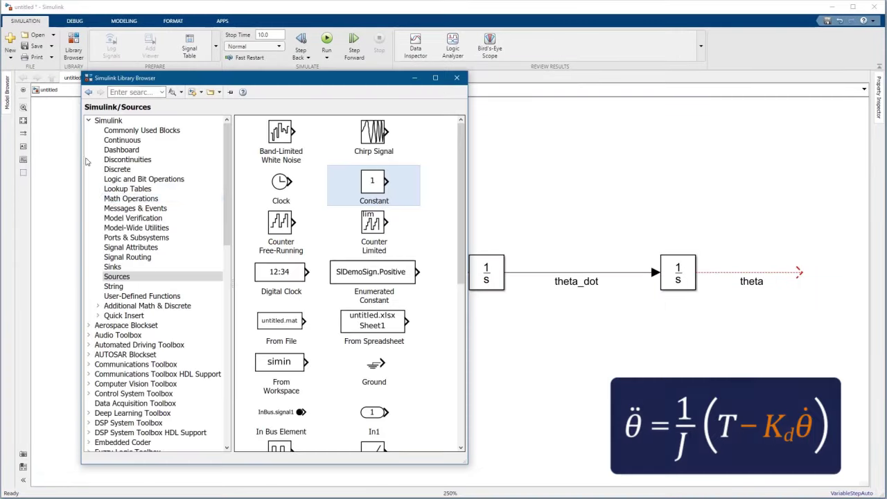
{"action": "left_click", "coordinate": [131, 199]}
{"action": "scroll", "coordinate": [347, 278], "scroll_direction": "down", "scroll_amount": 10}
{"action": "left_click_drag", "start_coordinate": [268, 394], "coordinate": [265, 270]}
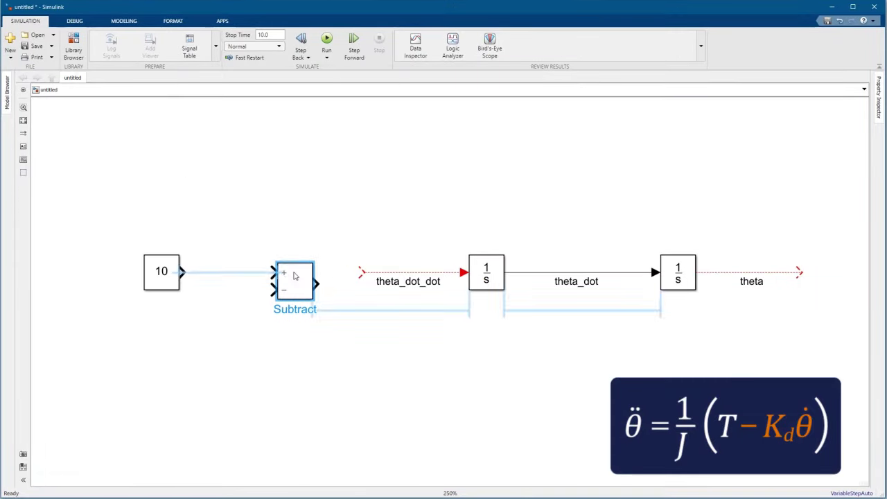
{"action": "left_click_drag", "start_coordinate": [133, 260], "coordinate": [244, 261]}
{"action": "double_click", "coordinate": [184, 261]}
{"action": "type", "text": "torque"}
{"action": "left_click", "coordinate": [196, 289]}
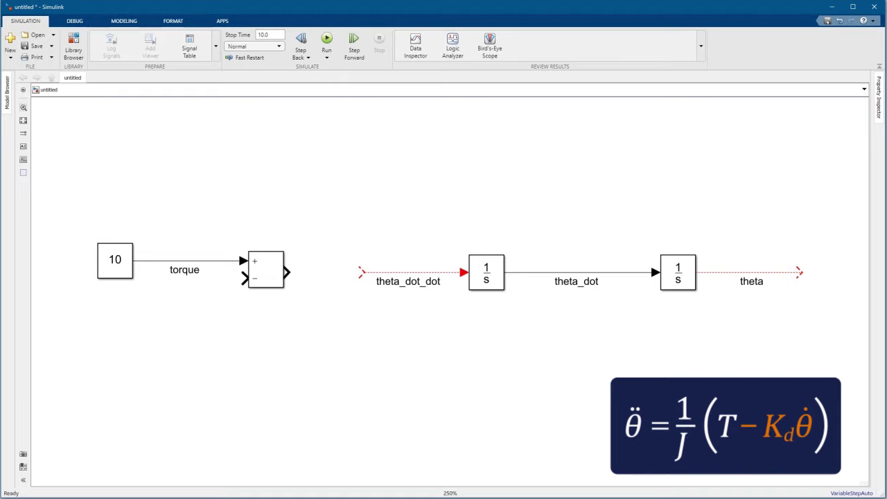
Step: Branch theta_dot back to the Subtract's minus input, routed beneath the diagram
{"action": "mouse_move", "coordinate": [627, 274]}
{"action": "left_mouse_down"}
{"action": "mouse_move", "coordinate": [626, 288]}
{"action": "mouse_move", "coordinate": [530, 354]}
{"action": "mouse_move", "coordinate": [325, 355]}
{"action": "mouse_move", "coordinate": [239, 302]}
{"action": "mouse_move", "coordinate": [244, 280]}
{"action": "left_mouse_up"}
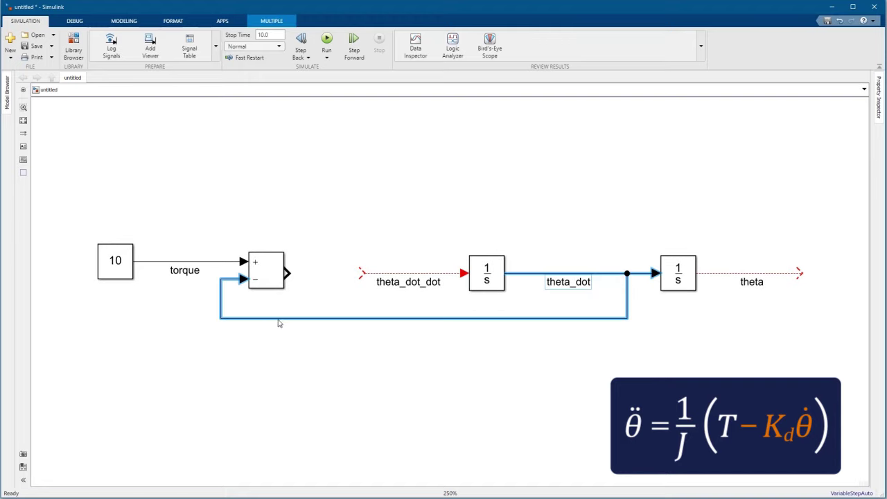
{"action": "left_click_drag", "start_coordinate": [279, 320], "coordinate": [270, 364]}
{"action": "left_click", "coordinate": [270, 370]}
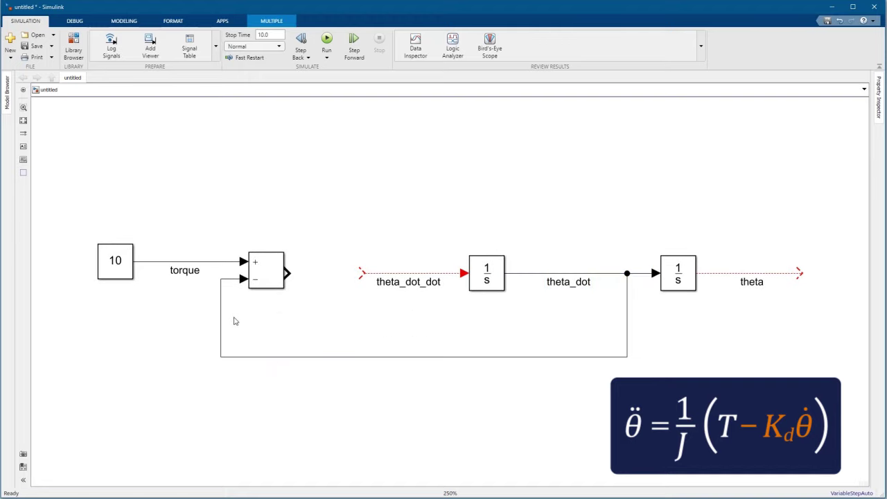
Step: Drop a Math Operations Gain block onto the theta_dot feedback line
{"action": "left_click", "coordinate": [74, 49]}
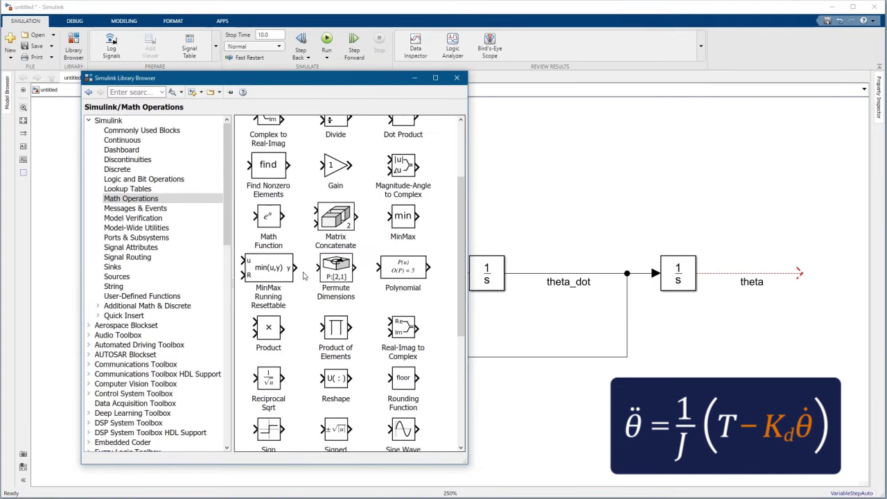
{"action": "left_click_drag", "start_coordinate": [333, 168], "coordinate": [422, 358]}
{"action": "left_click", "coordinate": [386, 382]}
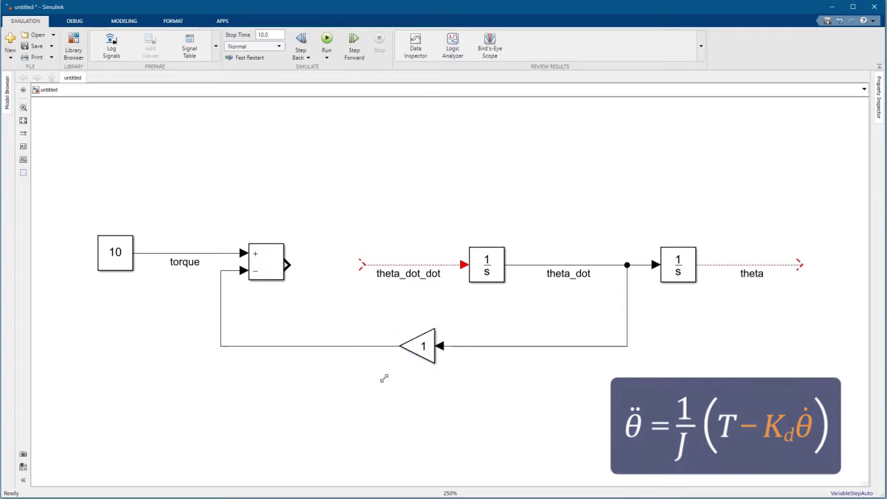
{"action": "double_click", "coordinate": [420, 346]}
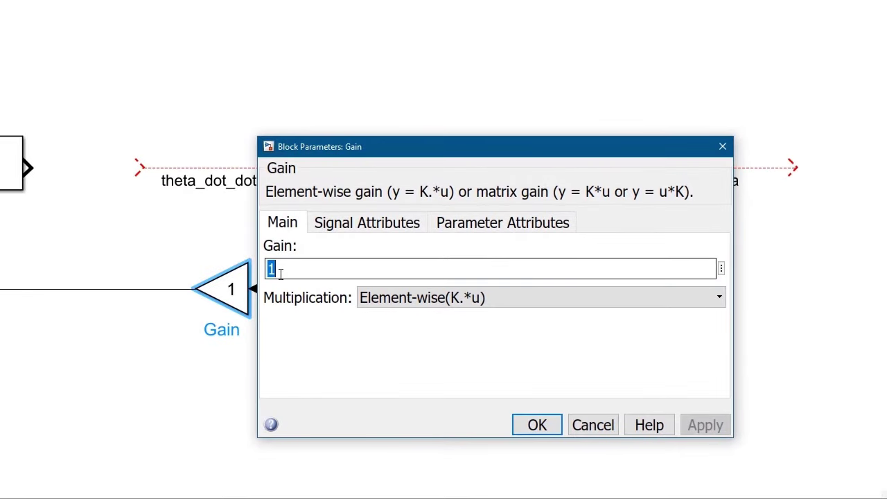
Step: Enter Kd as the gain and define a new Kd variable of 5 in Base Workspace
{"action": "type", "text": "Kd"}
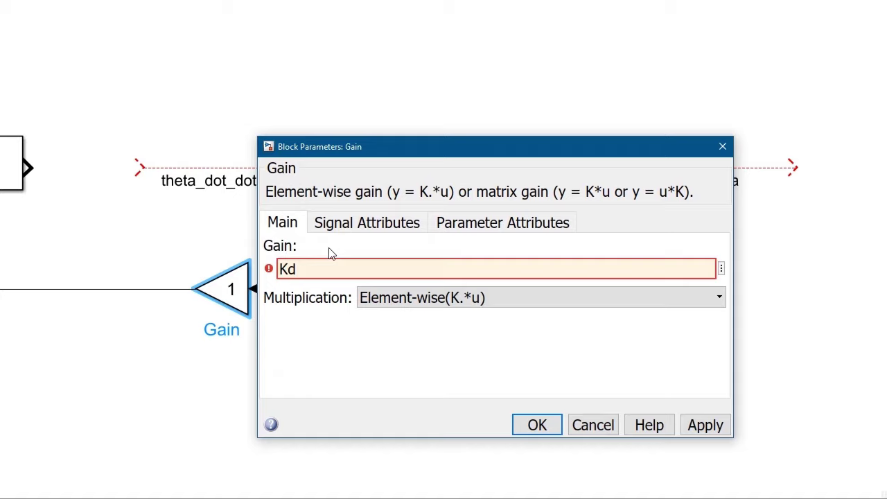
{"action": "left_click", "coordinate": [721, 269]}
{"action": "left_click", "coordinate": [797, 290]}
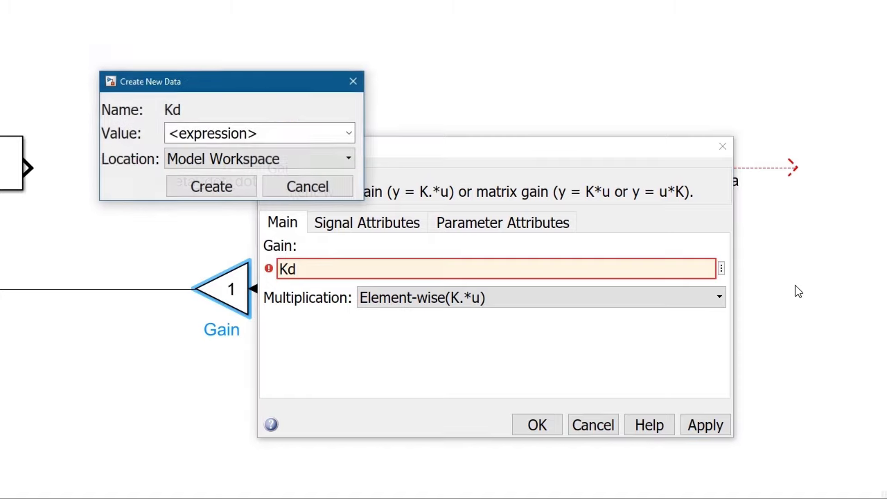
{"action": "left_click", "coordinate": [276, 133]}
{"action": "type", "text": "5"}
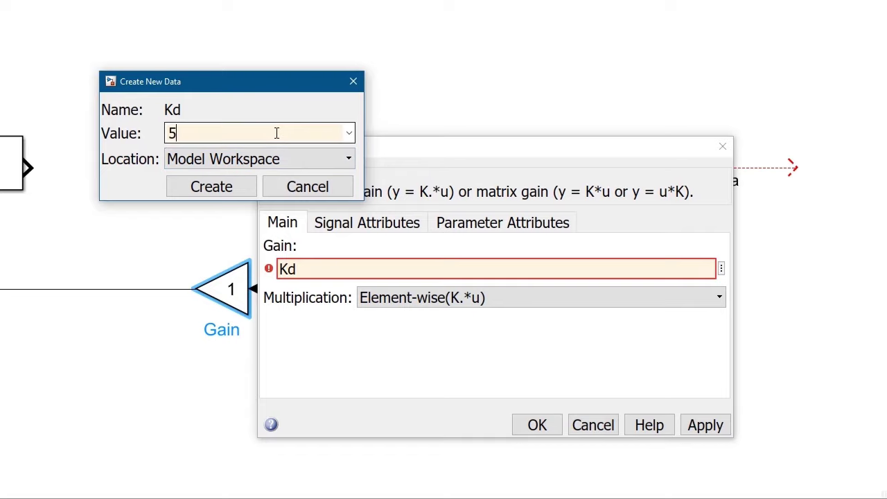
{"action": "left_click", "coordinate": [278, 158]}
{"action": "left_click", "coordinate": [264, 192]}
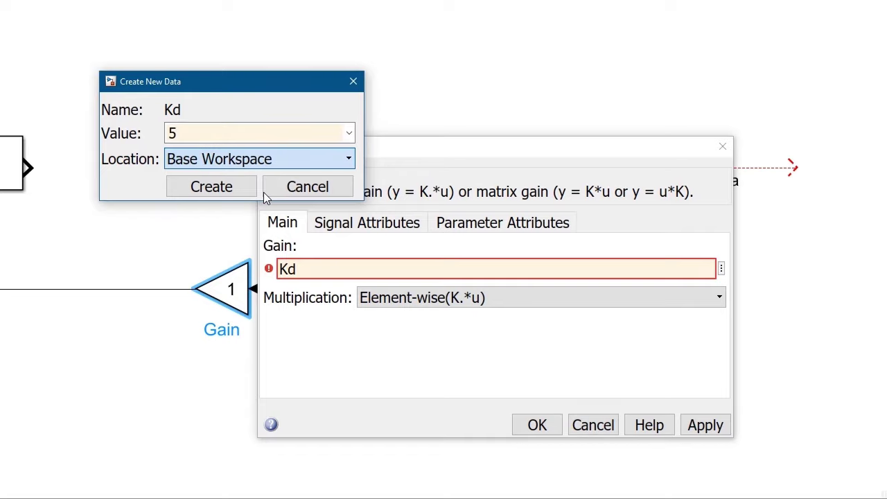
Step: Create Kd = 5, apply it to the gain, and verify Kd in MATLAB's workspace
{"action": "left_click", "coordinate": [392, 260]}
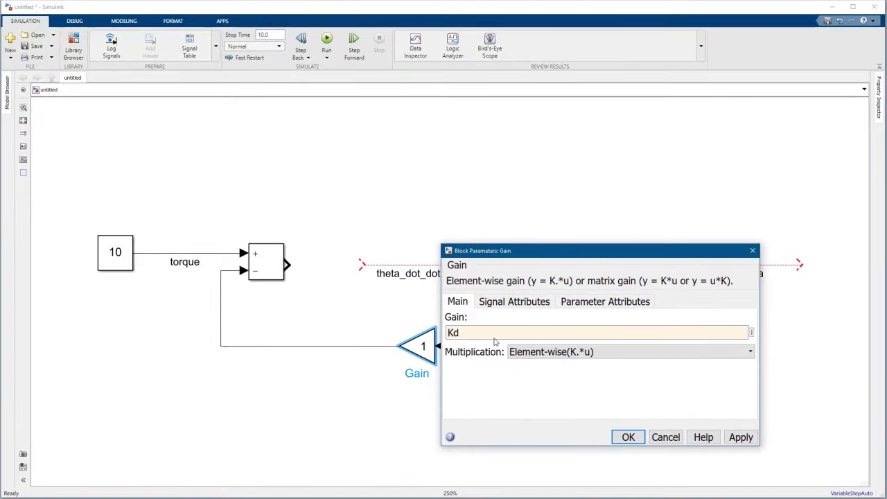
{"action": "left_click", "coordinate": [627, 436]}
{"action": "left_click", "coordinate": [832, 6]}
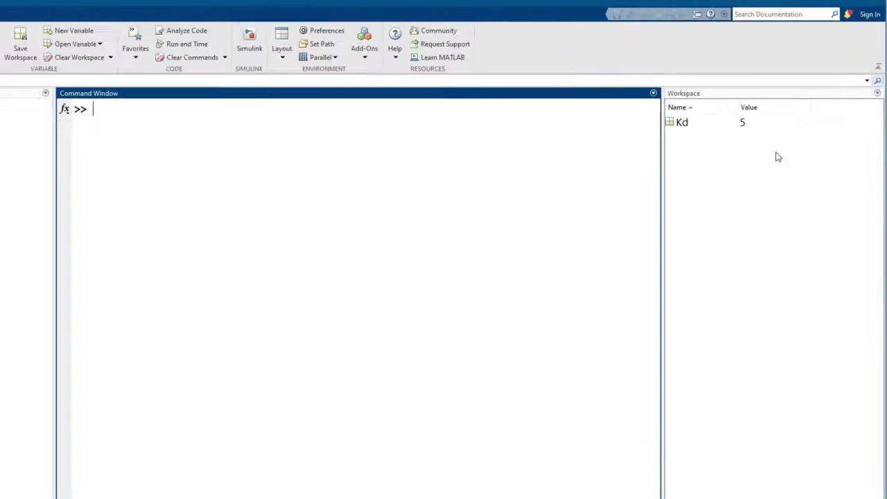
{"action": "left_click", "coordinate": [777, 156]}
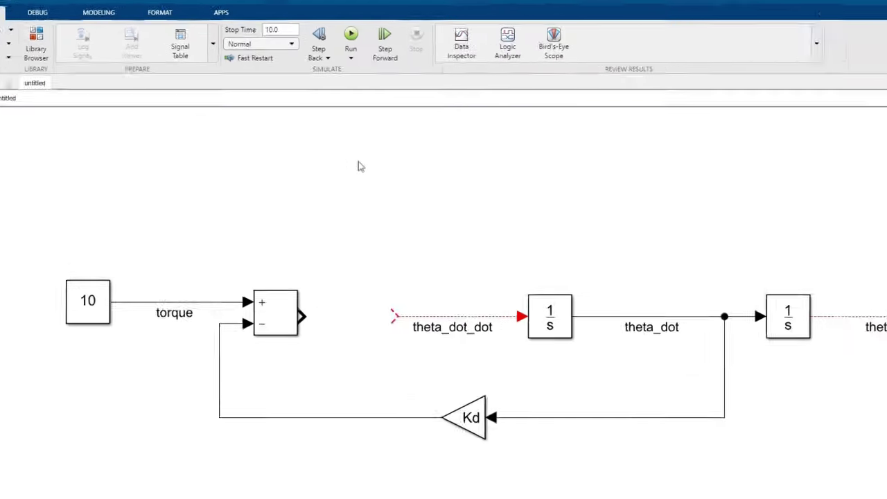
Step: Add a 1/J Gain via canvas search, creating J = 8.6 in the base workspace
{"action": "double_click", "coordinate": [429, 215]}
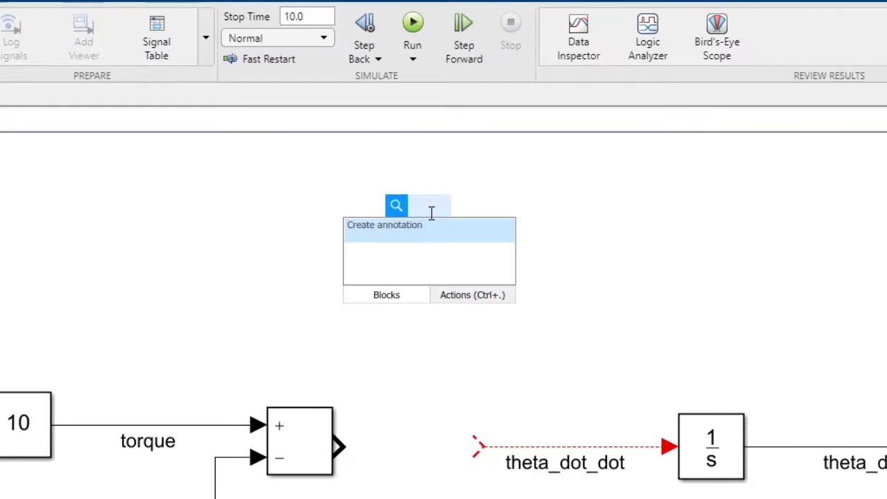
{"action": "type", "text": "gain"}
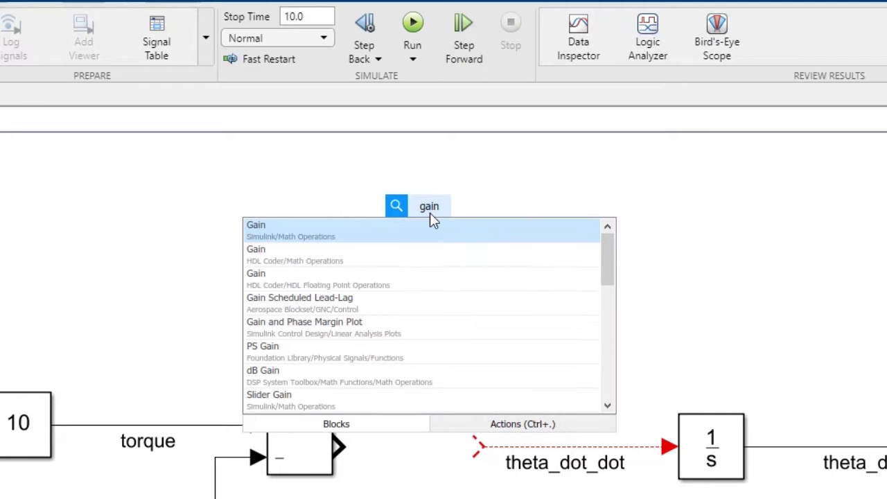
{"action": "left_click", "coordinate": [318, 239]}
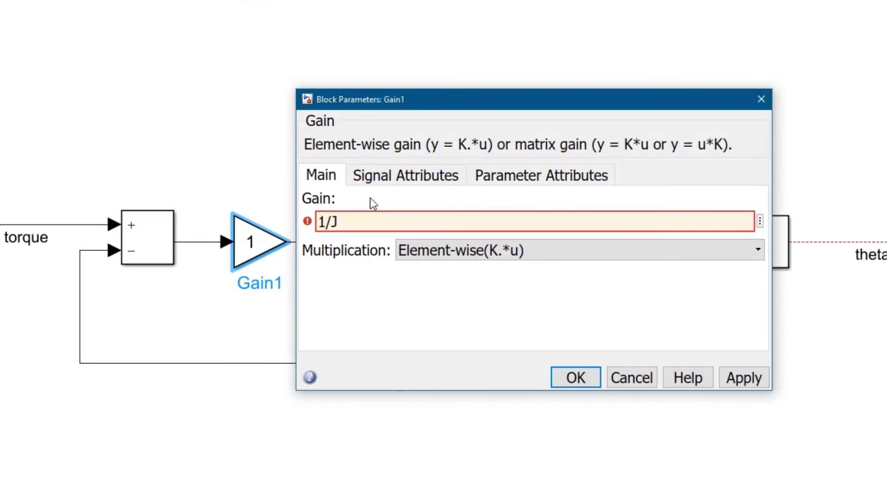
{"action": "left_click", "coordinate": [760, 221]}
{"action": "left_click", "coordinate": [798, 232]}
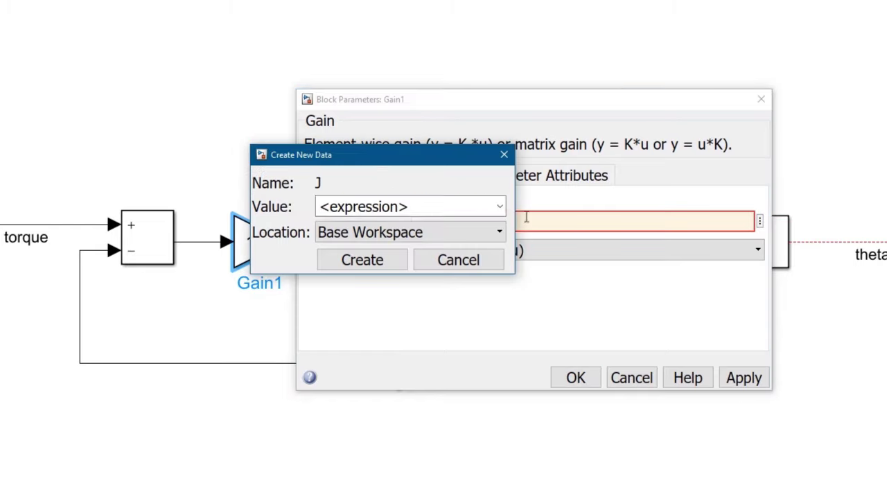
{"action": "type", "text": "8.6"}
{"action": "left_click", "coordinate": [391, 260]}
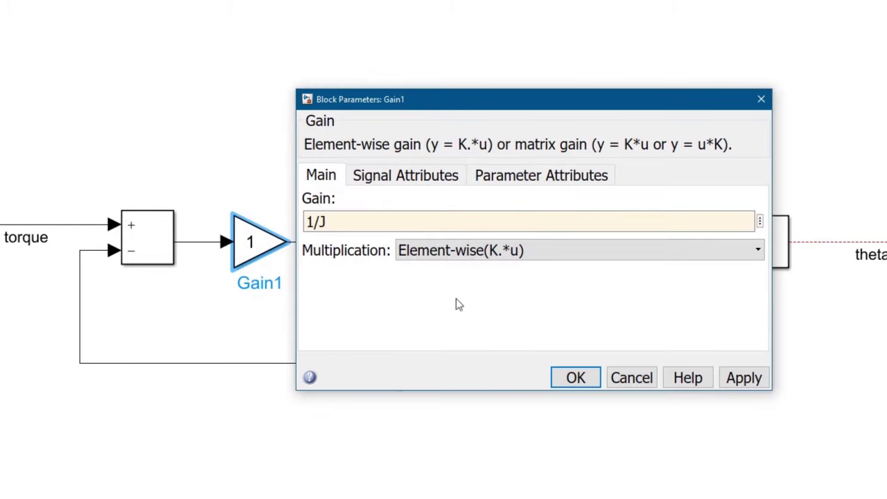
{"action": "left_click", "coordinate": [576, 378]}
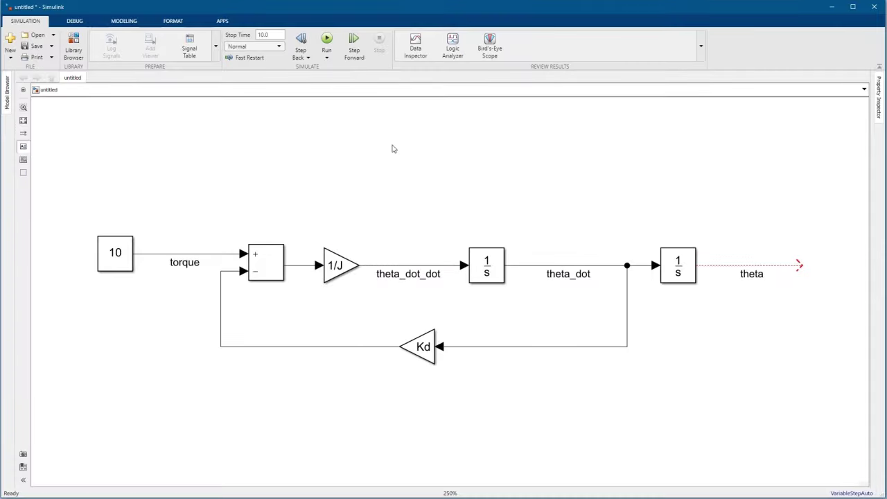
Step: Add a 'Panel Equation of Motion' annotation with the LaTeX equation d²θ/dt² = (1/J)(T − K_d dθ/dt)
{"action": "double_click", "coordinate": [391, 148]}
{"action": "type", "text": "Panel Equation of Motion"}
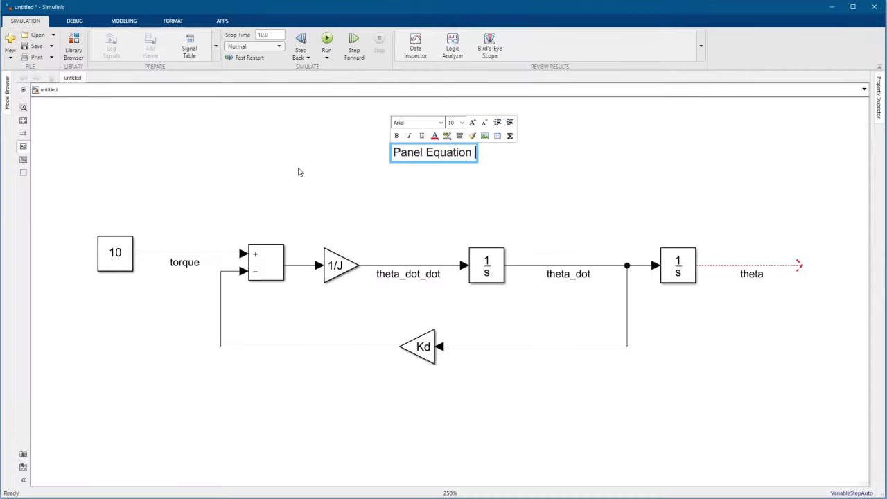
{"action": "left_click", "coordinate": [510, 136]}
{"action": "type", "text": "rac{d^2}\\theta}{dt^2"}
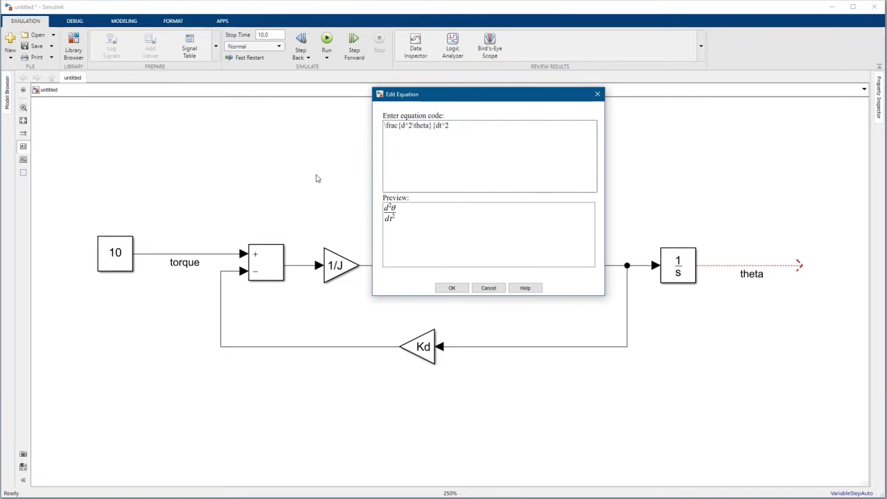
{"action": "type", "text": "}=\\frac{1}{J}\\left(T-K_d\frac{d\theta}{dt}\right)"}
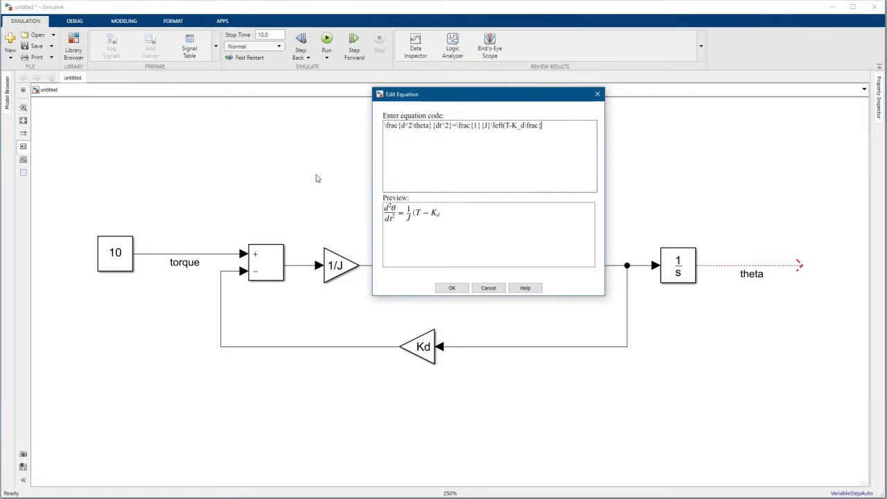
{"action": "left_click", "coordinate": [452, 287]}
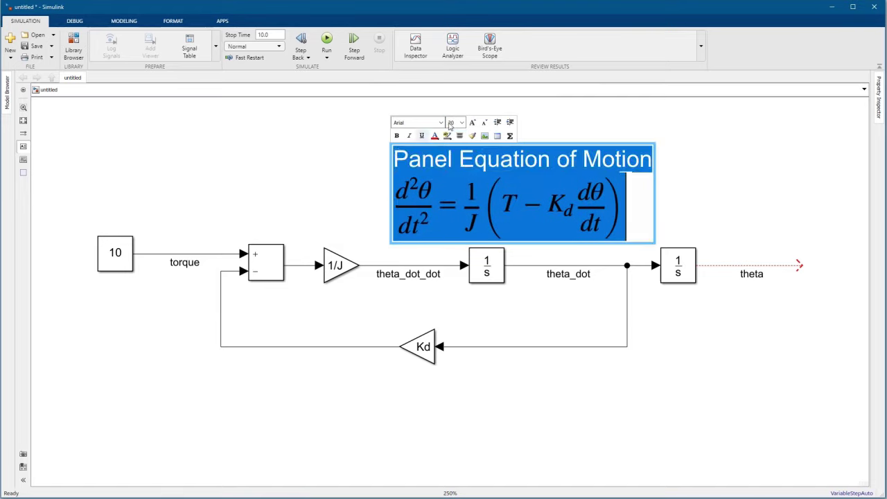
{"action": "key", "text": "Escape"}
{"action": "key", "text": "space"}
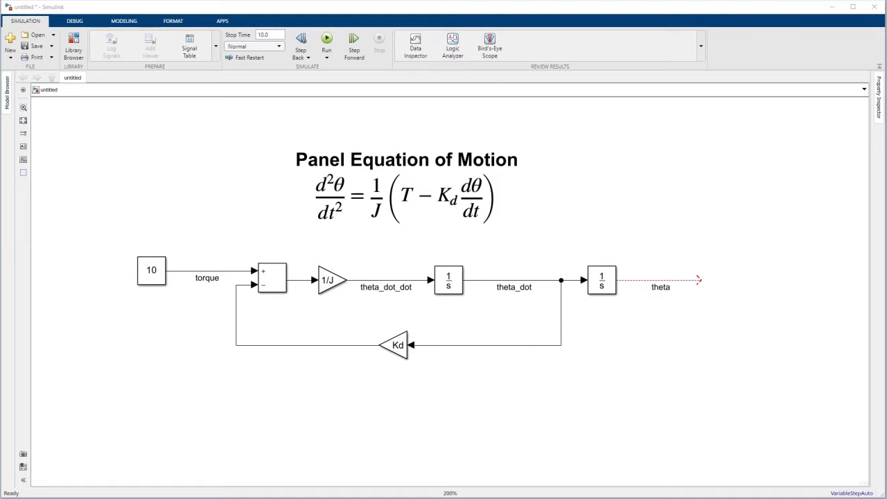
Step: Quick-search for a Scope block to place beside the diagram
{"action": "double_click", "coordinate": [610, 133]}
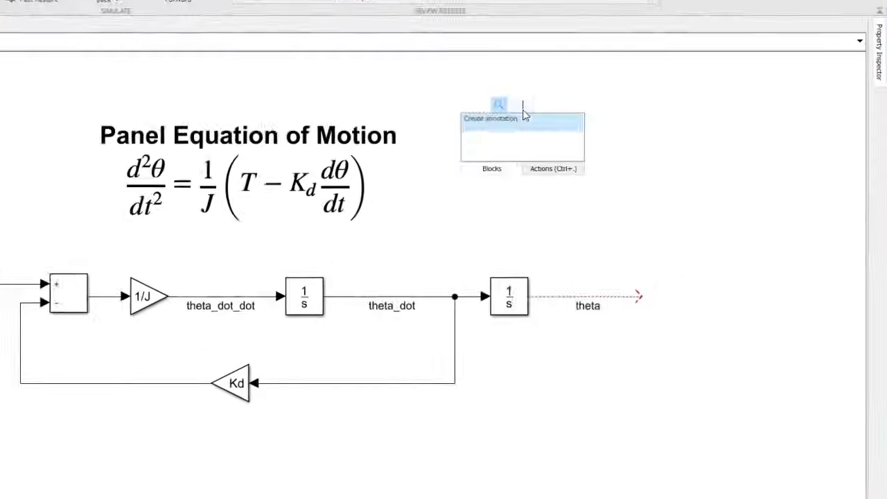
{"action": "type", "text": "scope"}
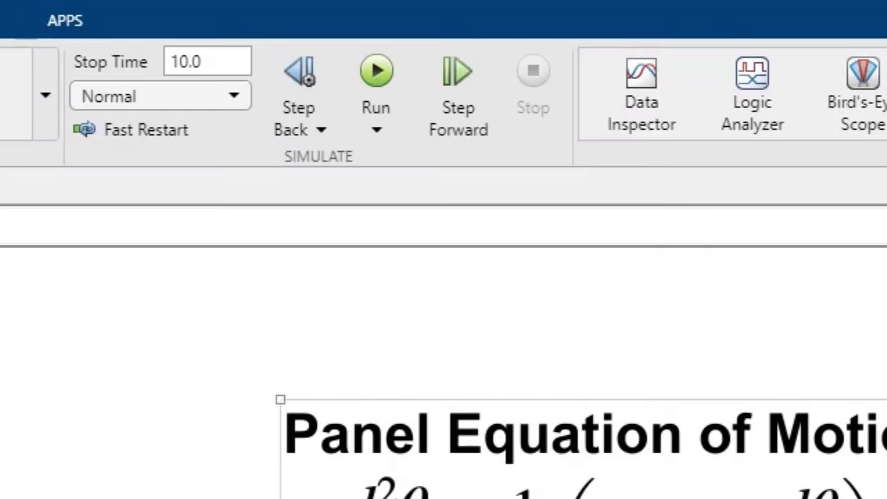
{"action": "left_click", "coordinate": [559, 365]}
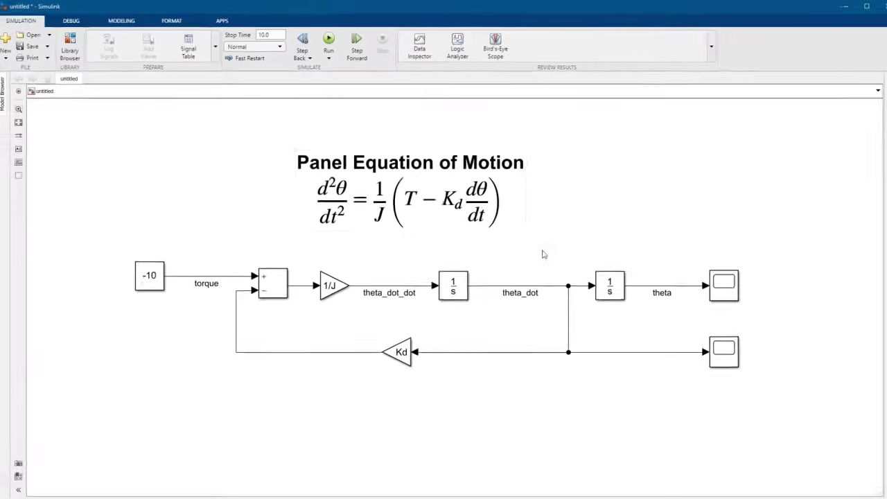
Step: Check the theta scope plot, then group the panel dynamics blocks into a subsystem
{"action": "double_click", "coordinate": [718, 294]}
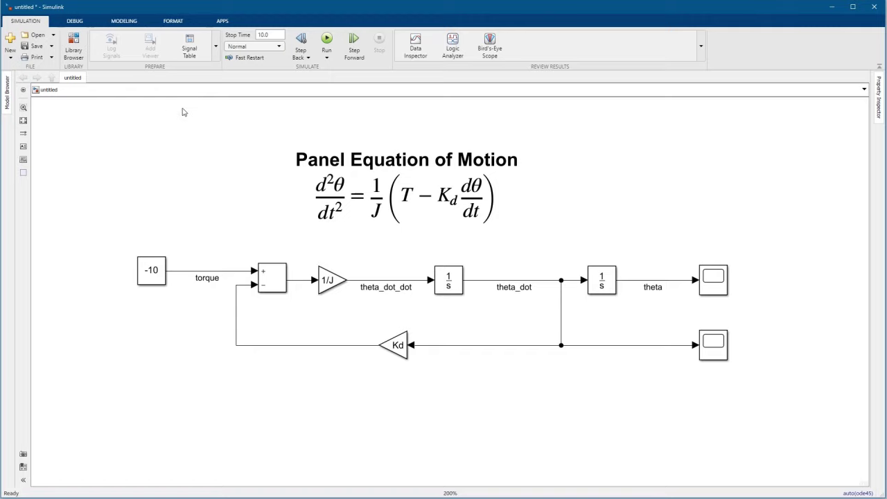
{"action": "mouse_move", "coordinate": [185, 109]}
{"action": "left_mouse_down"}
{"action": "mouse_move", "coordinate": [225, 154]}
{"action": "mouse_move", "coordinate": [419, 253]}
{"action": "mouse_move", "coordinate": [497, 350]}
{"action": "mouse_move", "coordinate": [673, 410]}
{"action": "left_mouse_up"}
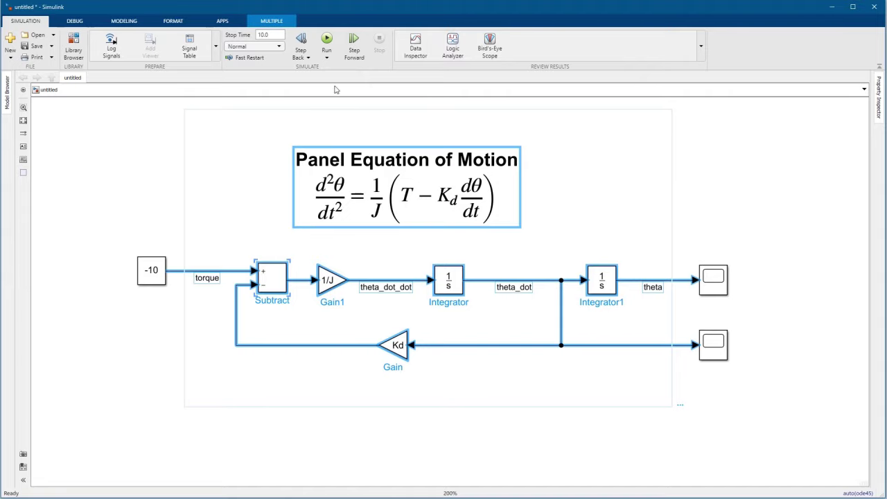
{"action": "left_click", "coordinate": [124, 21]}
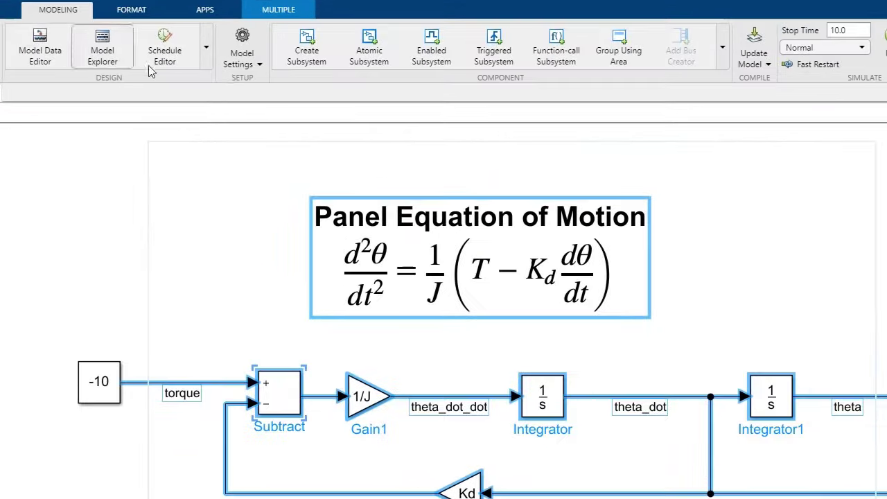
{"action": "left_click", "coordinate": [306, 56]}
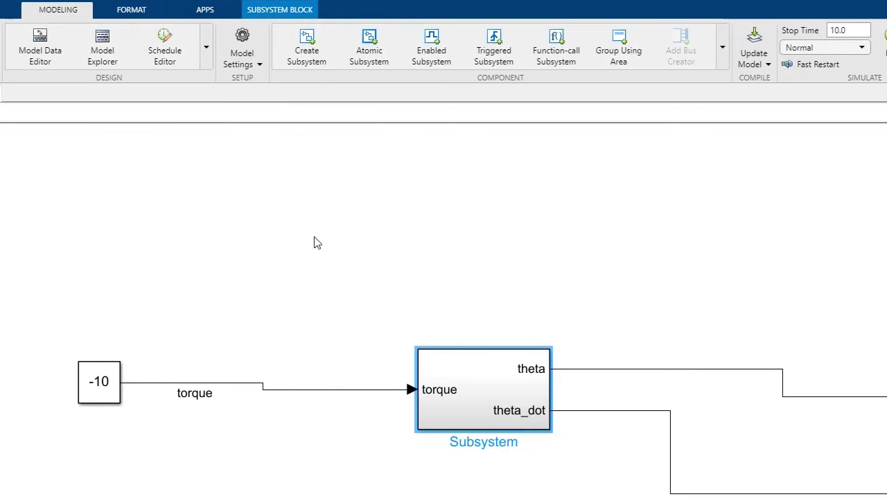
Step: Enlarge the new subsystem, move both scopes beside it, and rename it Panel
{"action": "left_click_drag", "start_coordinate": [398, 385], "coordinate": [339, 398]}
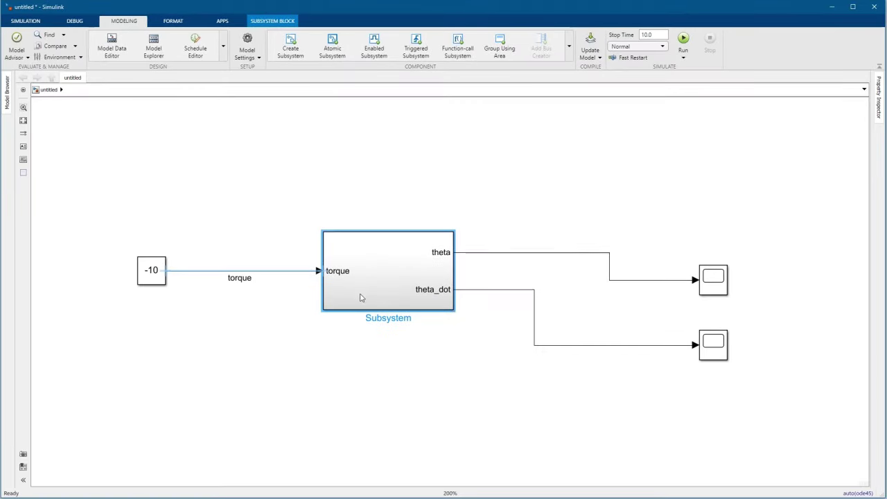
{"action": "left_click_drag", "start_coordinate": [712, 285], "coordinate": [586, 257]}
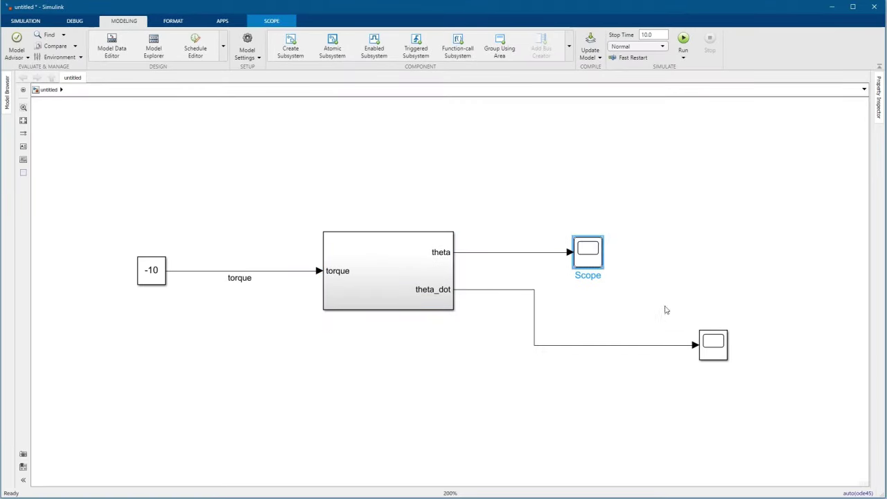
{"action": "left_click_drag", "start_coordinate": [712, 345], "coordinate": [587, 289]}
{"action": "double_click", "coordinate": [389, 317]}
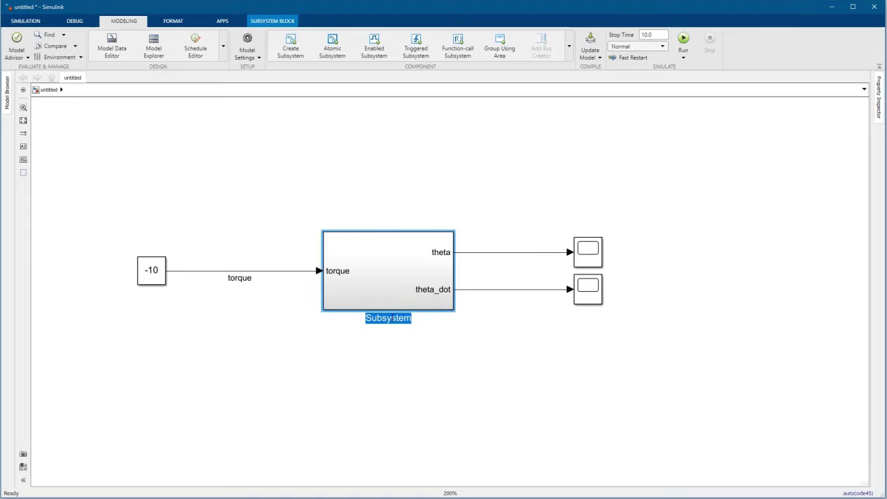
{"action": "type", "text": "Panel"}
{"action": "left_click", "coordinate": [490, 368]}
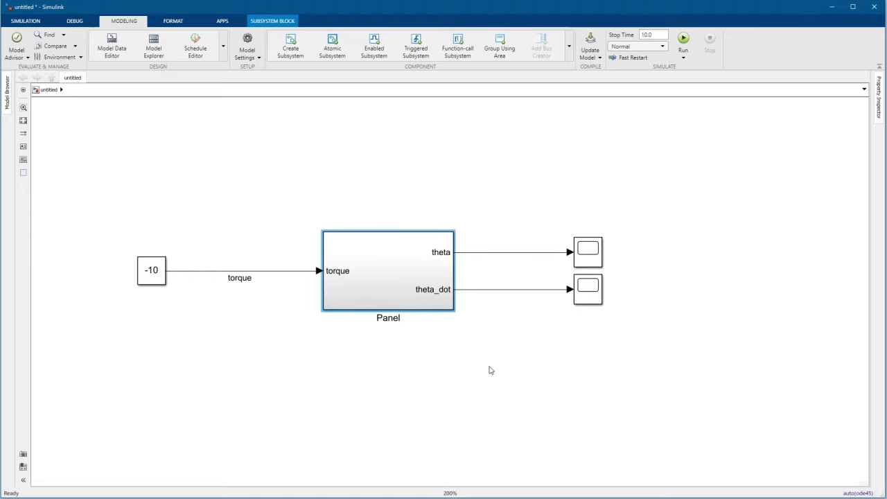
Step: Inside the Panel subsystem, name the ports Torque, Position and Velocity
{"action": "double_click", "coordinate": [381, 267]}
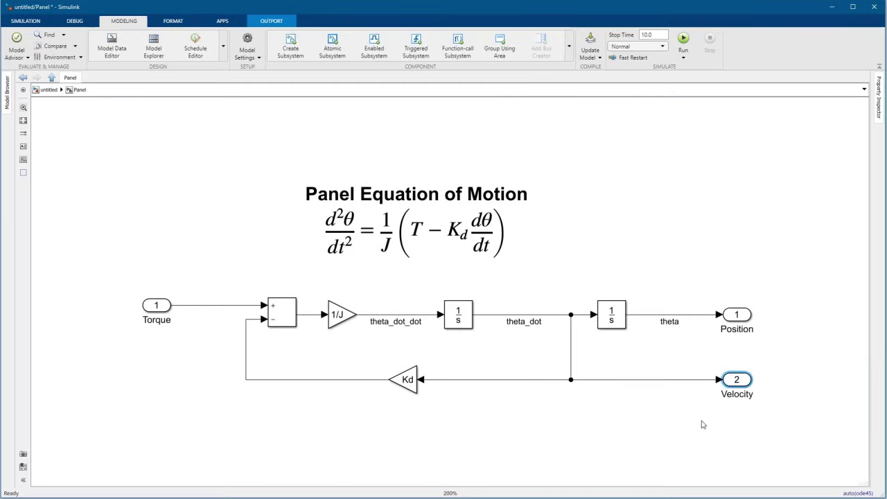
{"action": "left_click", "coordinate": [703, 424]}
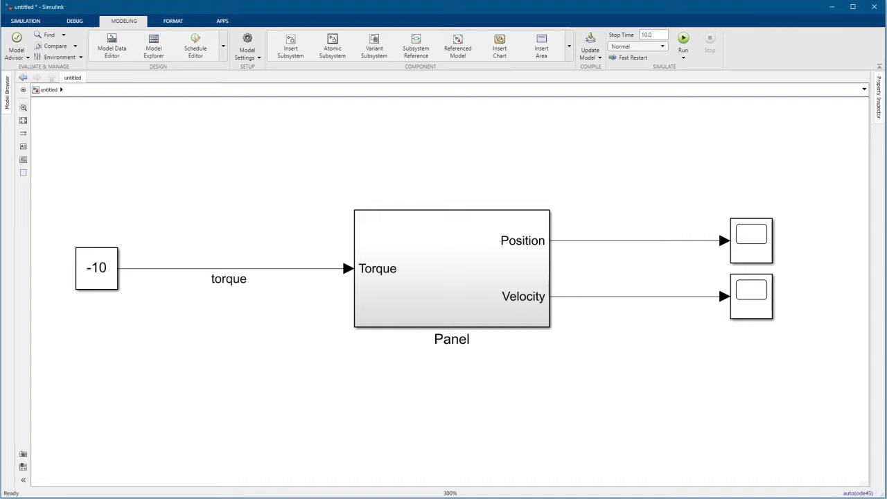
Step: Label the two Panel output lines 'position' and 'velocity'
{"action": "double_click", "coordinate": [640, 241]}
{"action": "type", "text": "position"}
{"action": "double_click", "coordinate": [640, 296]}
{"action": "type", "text": "velocity"}
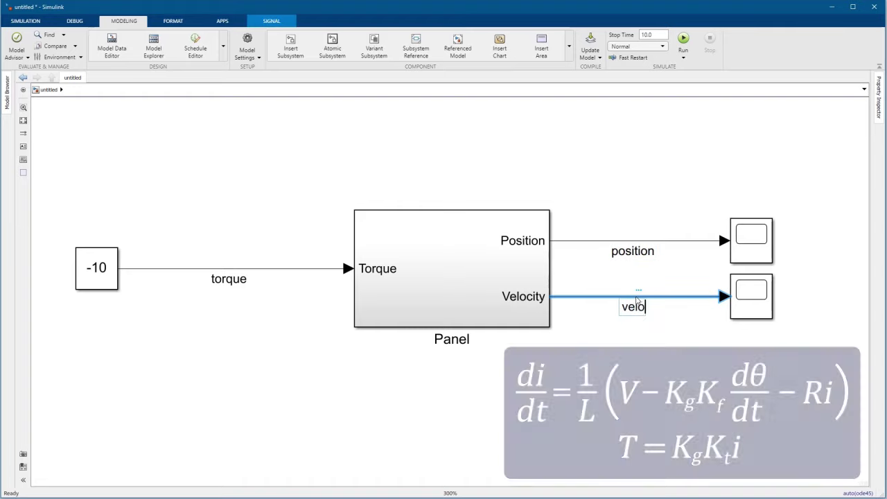
{"action": "left_click", "coordinate": [660, 343]}
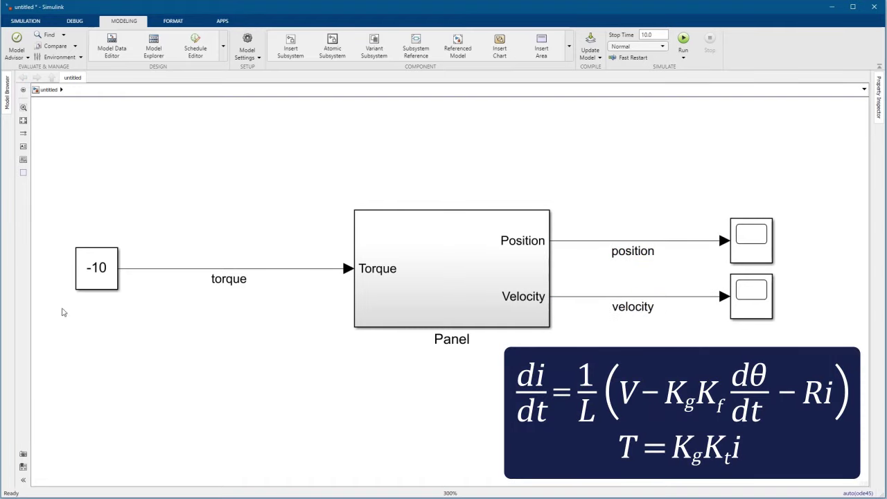
Step: Delete the -10 torque Constant block
{"action": "left_click", "coordinate": [97, 268]}
{"action": "key", "text": "Delete"}
{"action": "scroll", "coordinate": [242, 261], "scroll_direction": "down", "scroll_amount": 3}
{"action": "scroll", "coordinate": [376, 261], "scroll_direction": "left", "scroll_amount": 5}
Step: Insert an Integrator block for the Motor and check the position scope plot
{"action": "double_click", "coordinate": [321, 253]}
{"action": "type", "text": "i"}
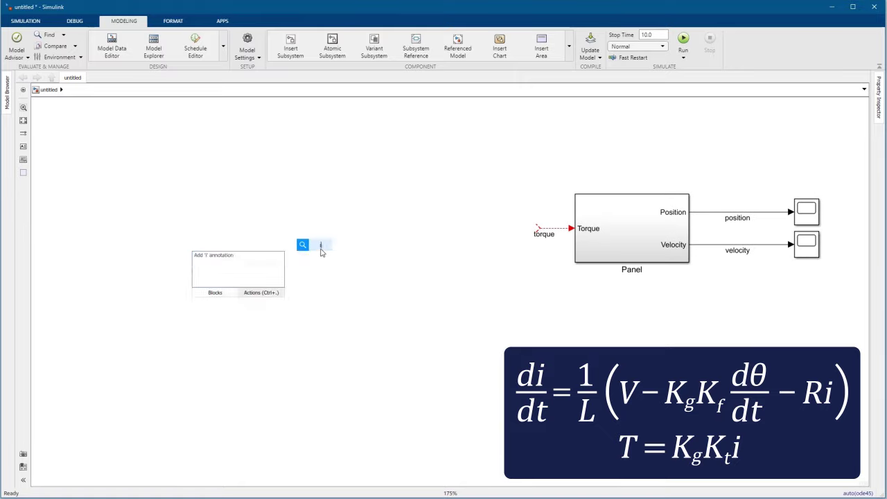
{"action": "key", "text": "Return"}
{"action": "left_click", "coordinate": [114, 228]}
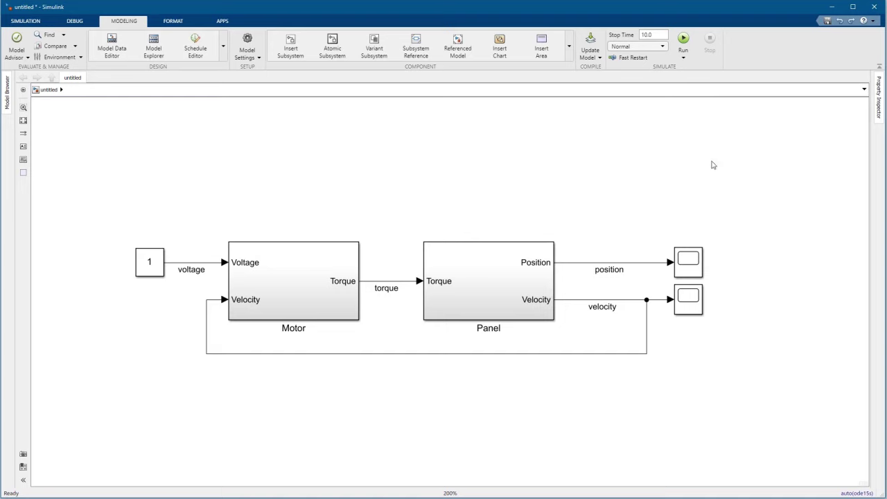
{"action": "double_click", "coordinate": [689, 269]}
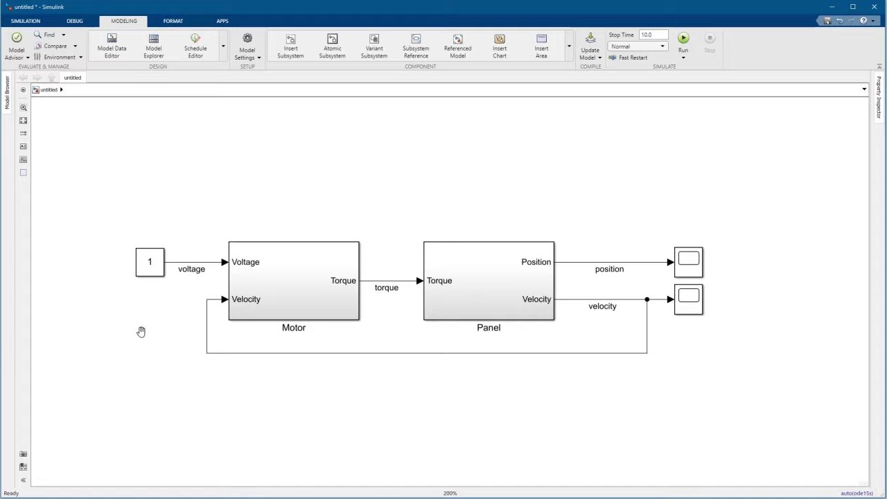
{"action": "scroll", "coordinate": [203, 292], "scroll_direction": "left", "scroll_amount": 2}
Step: Replace the constant voltage source with a Step block placed left of the Motor
{"action": "left_click_drag", "start_coordinate": [187, 236], "coordinate": [310, 296]}
{"action": "key", "text": "Delete"}
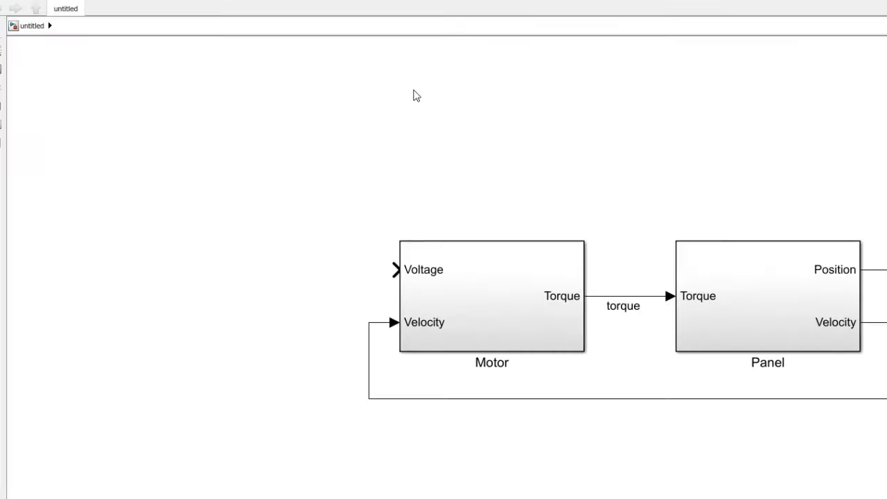
{"action": "double_click", "coordinate": [416, 96]}
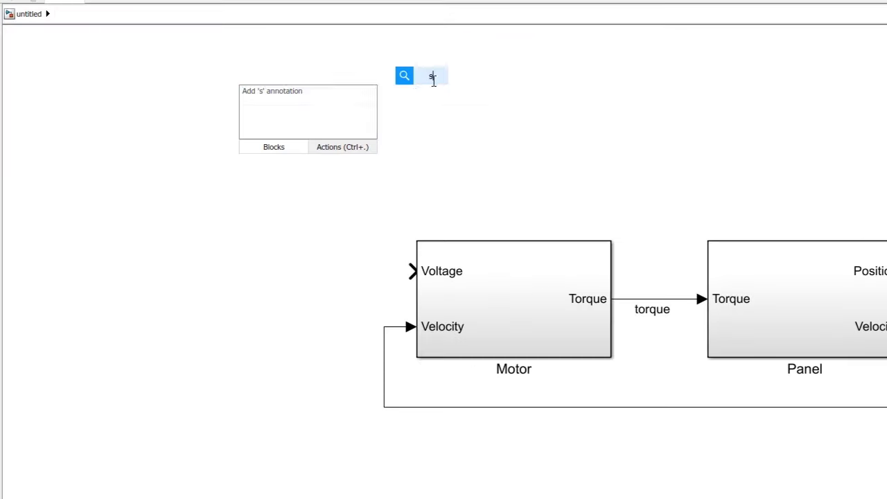
{"action": "type", "text": "step"}
{"action": "key", "text": "Return"}
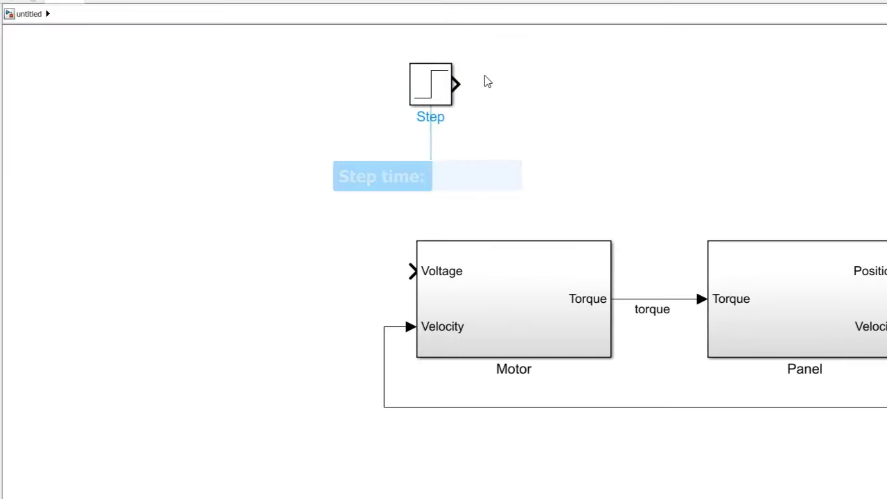
{"action": "left_click", "coordinate": [487, 82]}
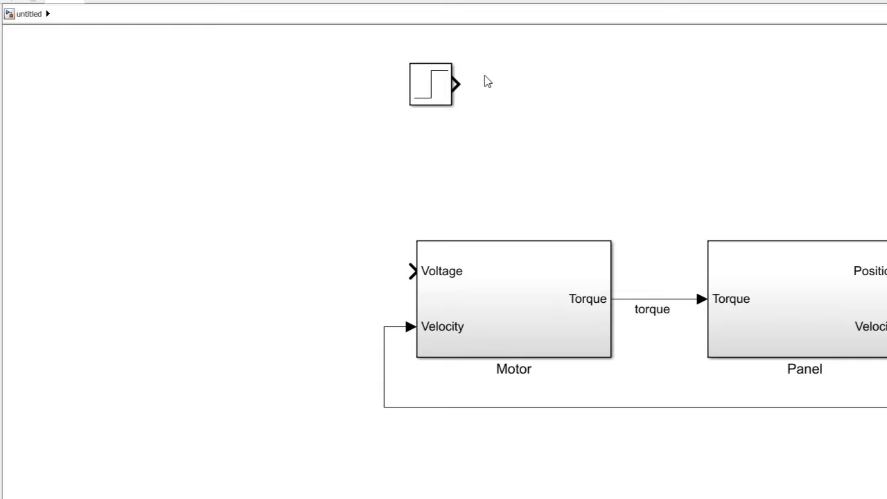
{"action": "mouse_move", "coordinate": [412, 103]}
{"action": "left_mouse_down"}
{"action": "mouse_move", "coordinate": [72, 281]}
{"action": "mouse_move", "coordinate": [168, 271]}
{"action": "left_mouse_up"}
Step: Label the Step block's output line 'sun_position'
{"action": "double_click", "coordinate": [126, 277]}
{"action": "type", "text": "sun_position"}
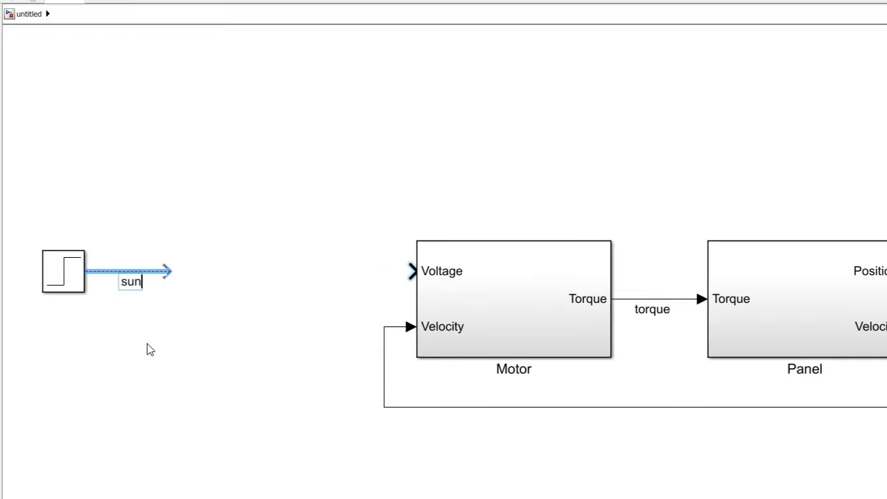
{"action": "left_click", "coordinate": [154, 350]}
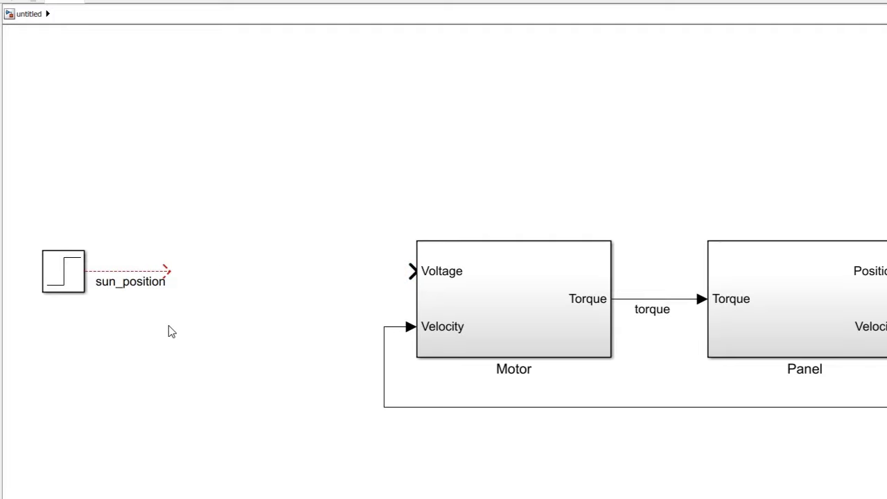
Step: Insert a Sum block above the Motor
{"action": "double_click", "coordinate": [321, 70]}
{"action": "type", "text": "sum"}
{"action": "key", "text": "Return"}
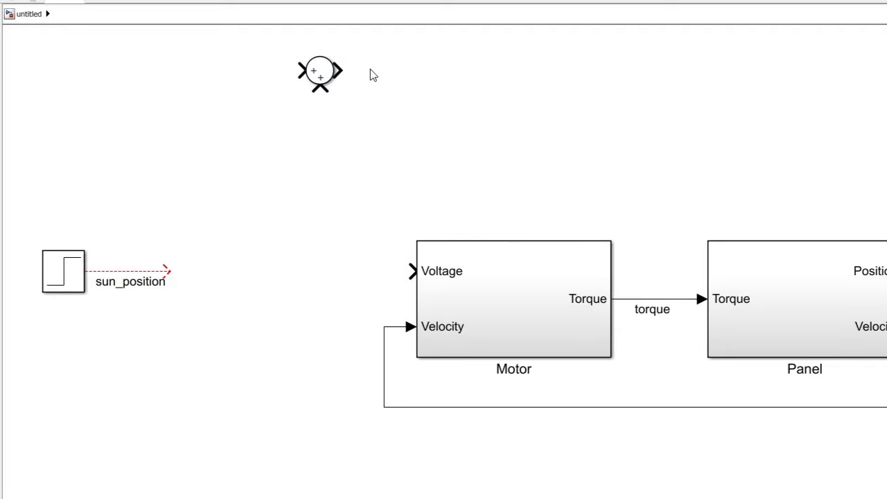
Step: Change the Sum block's list of signs to |+-
{"action": "double_click", "coordinate": [332, 73]}
{"action": "double_click", "coordinate": [398, 118]}
{"action": "left_click", "coordinate": [400, 118]}
{"action": "key", "text": "shift+Left"}
{"action": "type", "text": "-"}
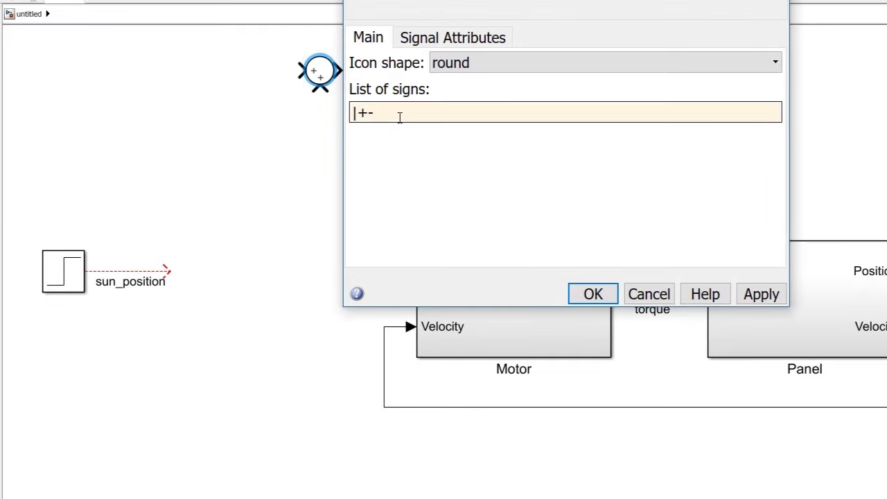
{"action": "key", "text": "Return"}
Step: Route a branch of the position signal into the Sum's minus input
{"action": "left_click", "coordinate": [838, 268]}
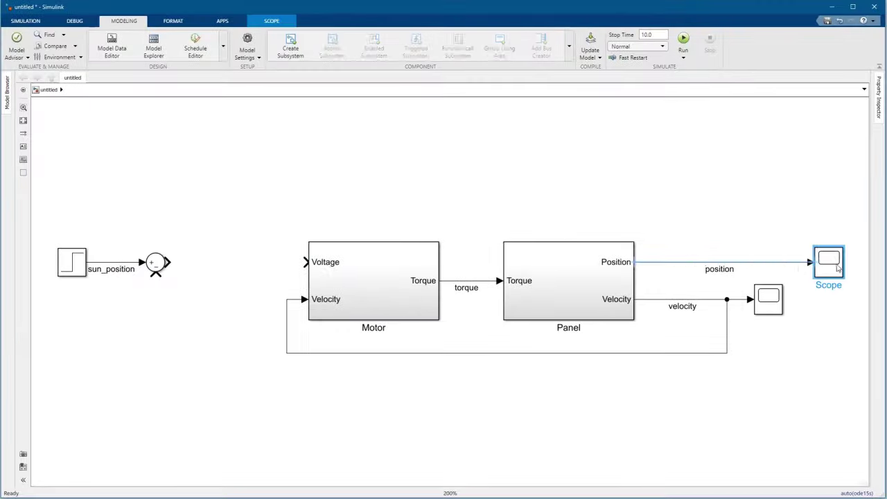
{"action": "left_click_drag", "start_coordinate": [804, 263], "coordinate": [204, 347]}
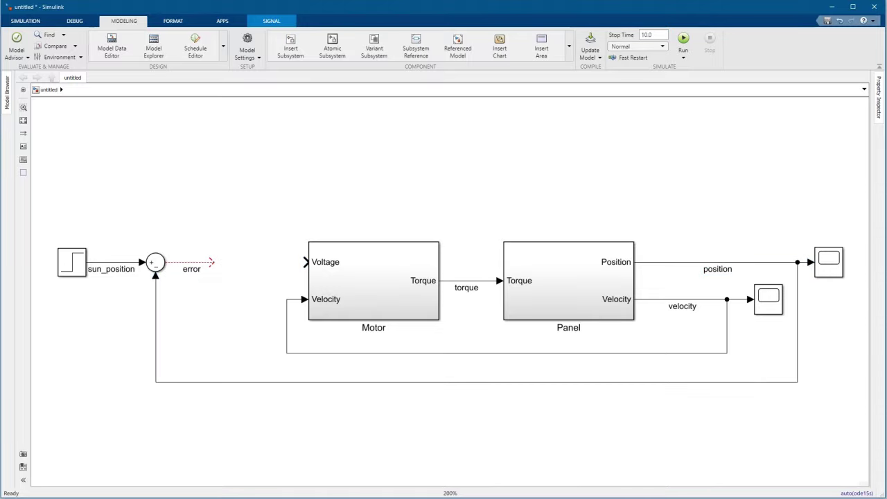
{"action": "left_click", "coordinate": [192, 309]}
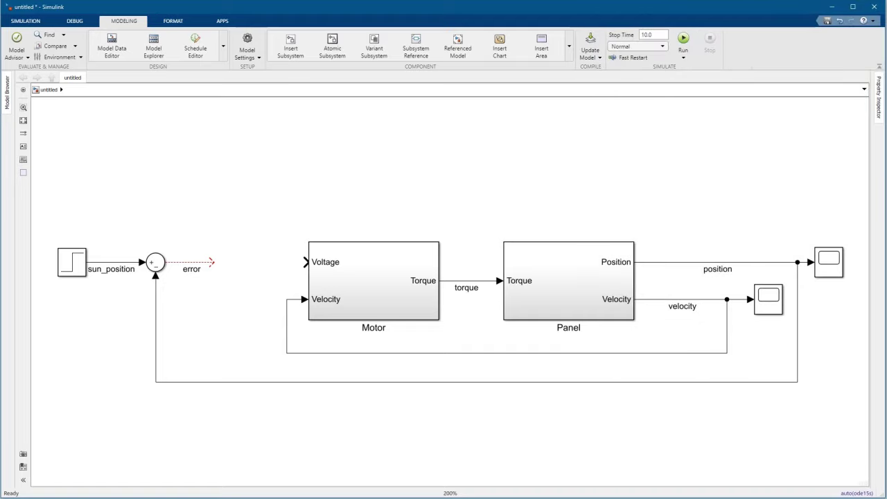
{"action": "double_click", "coordinate": [373, 145]}
Step: Insert a PID Controller and set it to PI with P = 240 and I = 180
{"action": "type", "text": "pid con"}
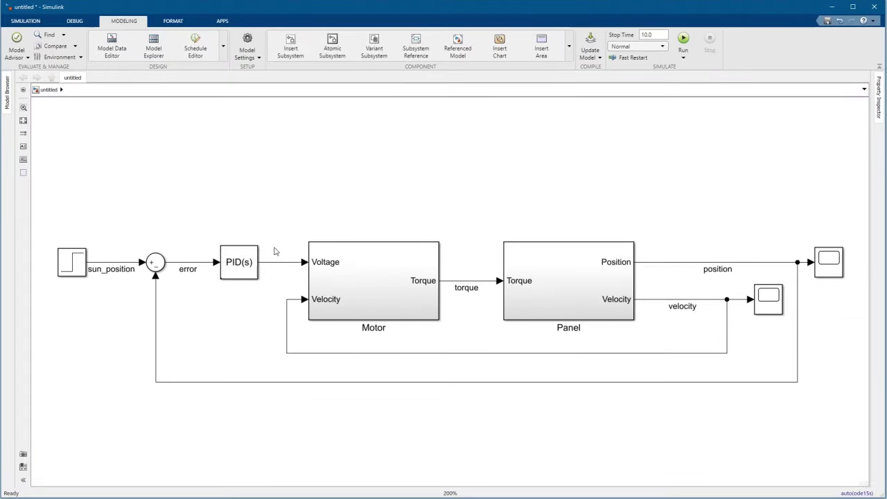
{"action": "left_click", "coordinate": [219, 259]}
{"action": "double_click", "coordinate": [248, 263]}
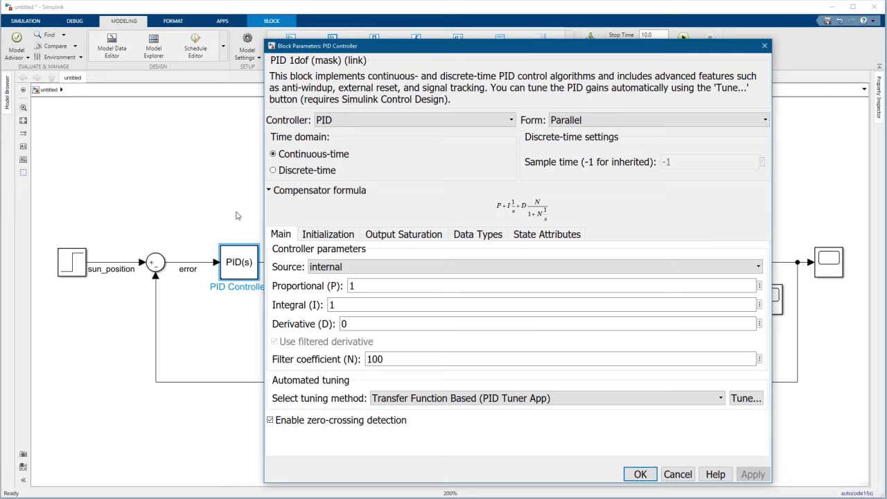
{"action": "left_click", "coordinate": [341, 121]}
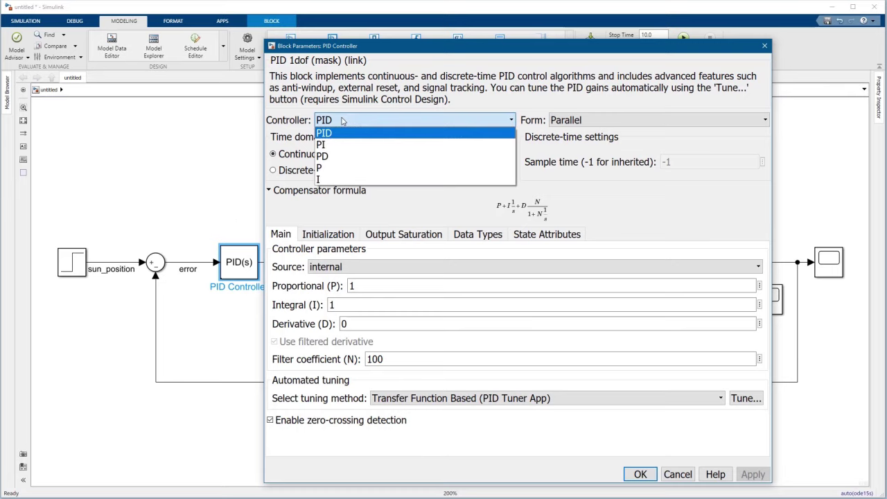
{"action": "left_click", "coordinate": [355, 146]}
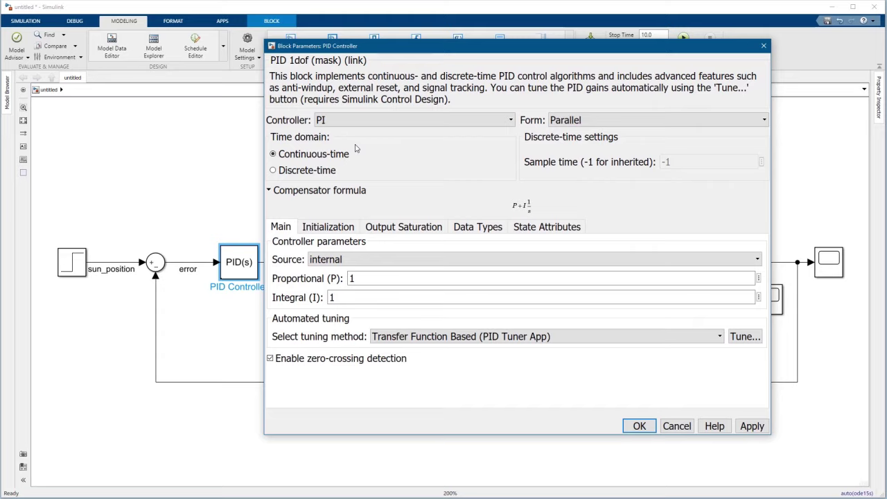
{"action": "double_click", "coordinate": [379, 277]}
{"action": "type", "text": "240"}
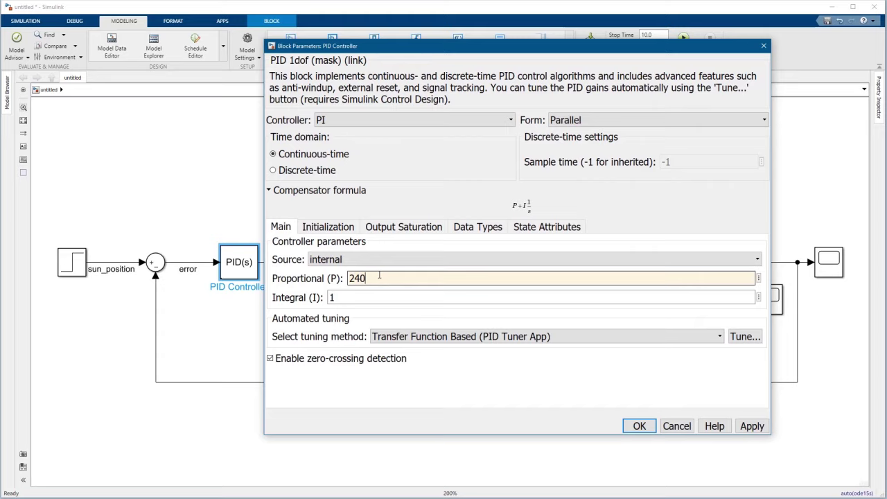
{"action": "double_click", "coordinate": [380, 296]}
{"action": "type", "text": "180"}
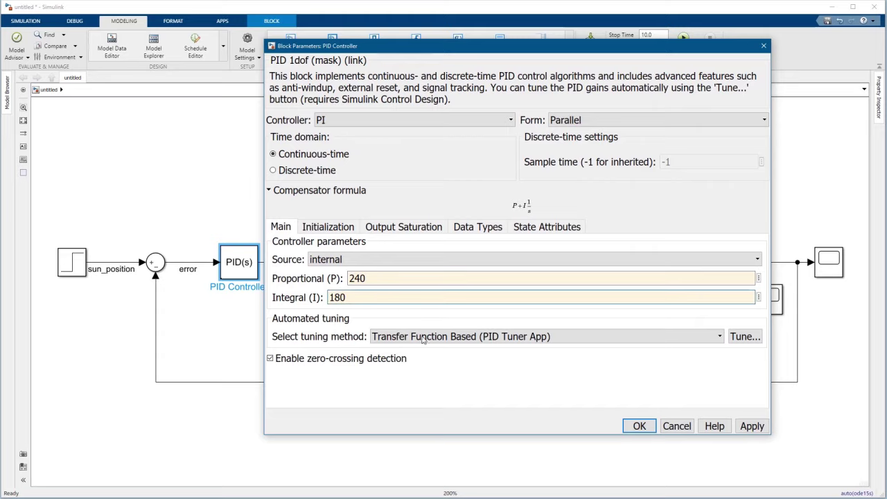
{"action": "left_click", "coordinate": [637, 426]}
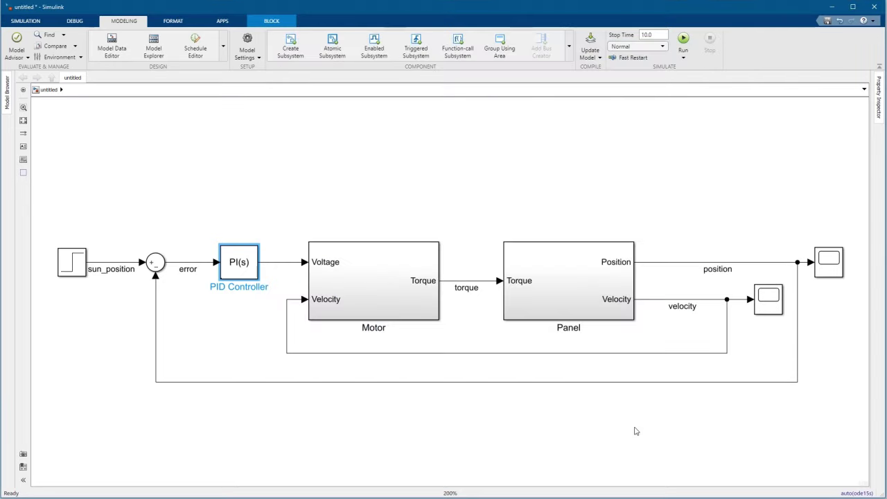
Step: Branch sun_position into the position scope, shift the Step source left, and run the simulation
{"action": "left_click", "coordinate": [636, 432]}
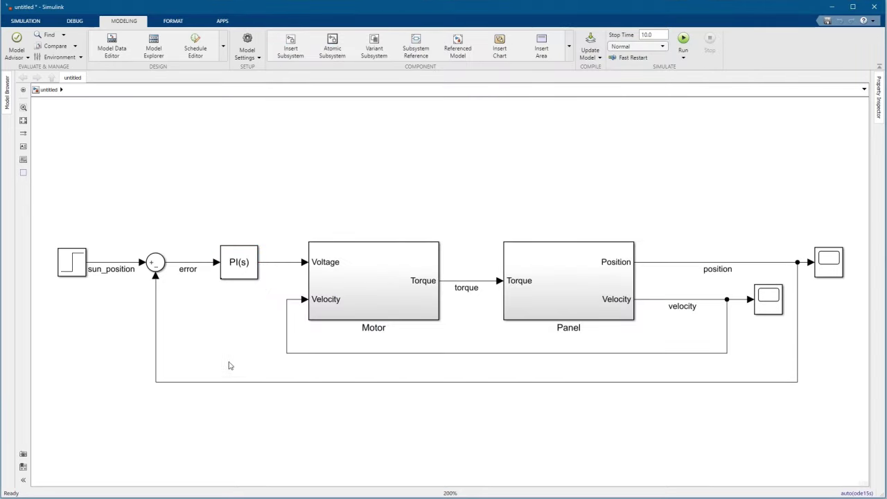
{"action": "left_click_drag", "start_coordinate": [118, 262], "coordinate": [819, 258]}
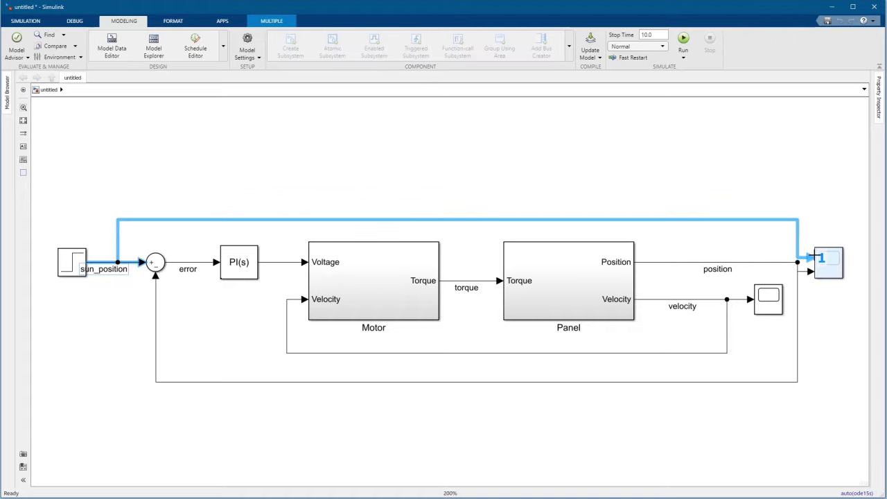
{"action": "left_click_drag", "start_coordinate": [72, 262], "coordinate": [58, 262]}
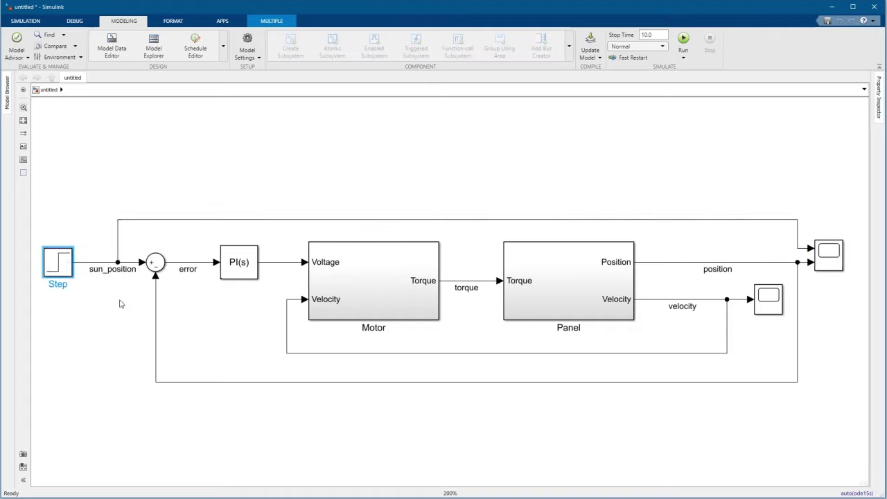
{"action": "left_click", "coordinate": [683, 42]}
Step: In the position scope, show the legend and make the position trace dashed
{"action": "double_click", "coordinate": [828, 250]}
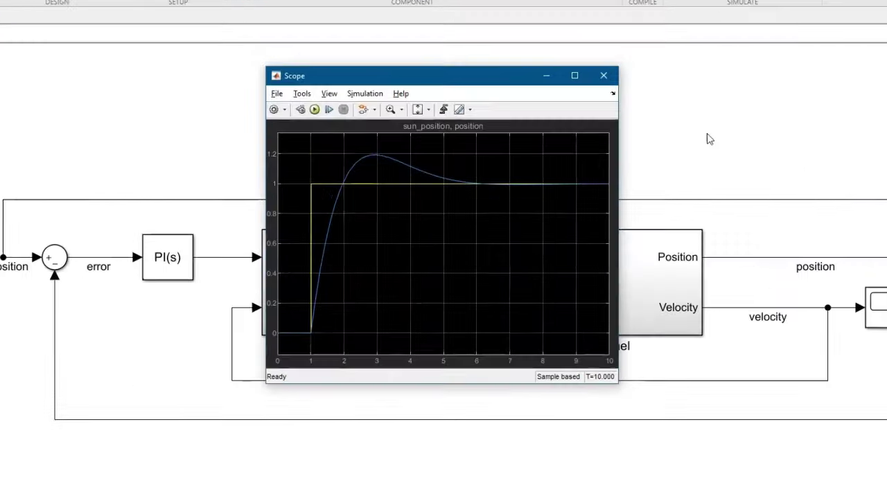
{"action": "left_click", "coordinate": [330, 93]}
{"action": "left_click", "coordinate": [345, 156]}
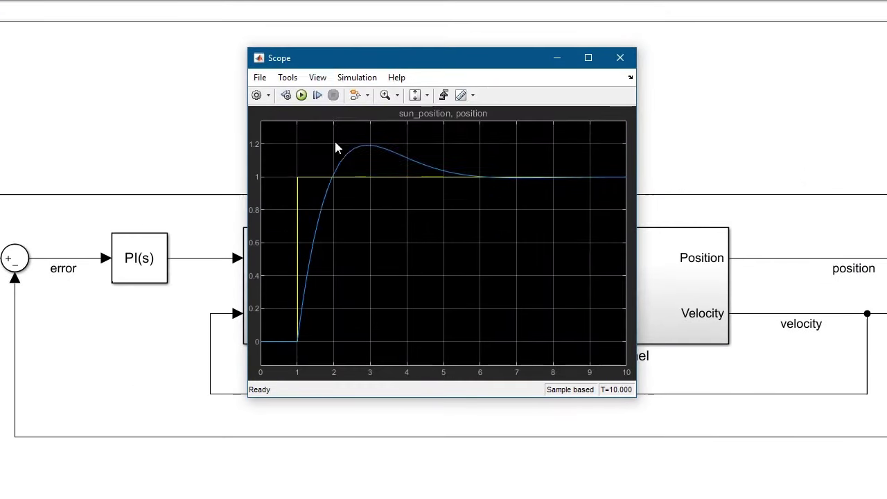
{"action": "left_click", "coordinate": [319, 79]}
{"action": "left_click", "coordinate": [331, 124]}
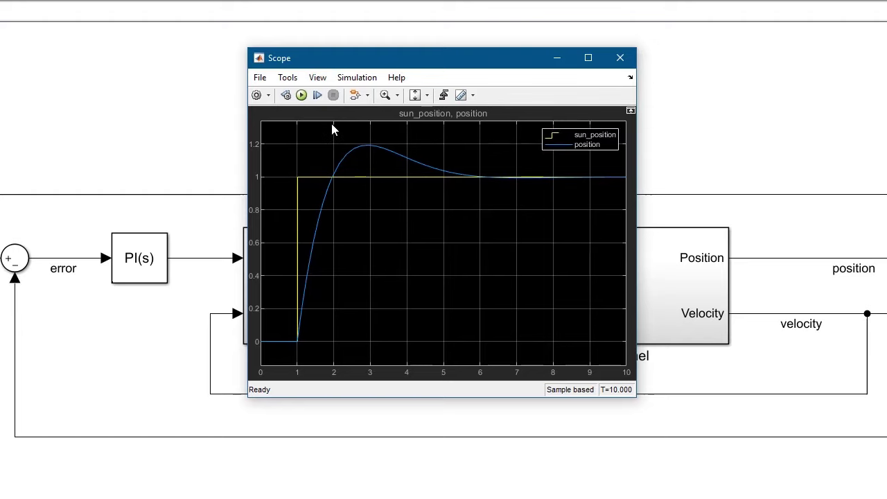
{"action": "left_click", "coordinate": [458, 256]}
{"action": "left_click", "coordinate": [411, 281]}
{"action": "left_click", "coordinate": [394, 302]}
{"action": "left_click", "coordinate": [399, 326]}
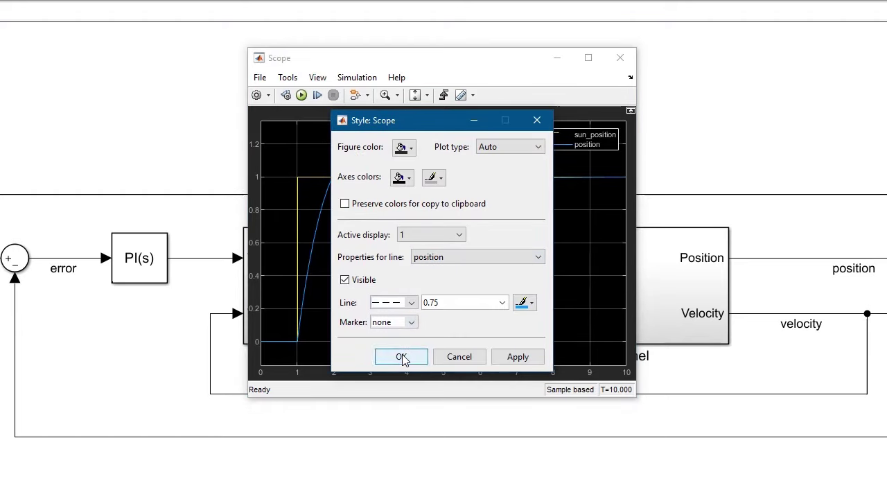
{"action": "left_click", "coordinate": [402, 357]}
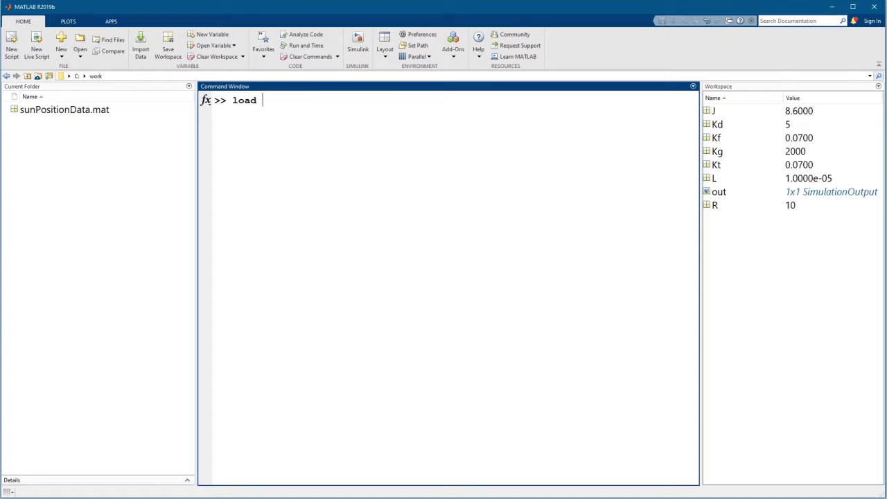
Step: Load sunPositionData, then type plot(sunTime,rad2deg(sunPosition)) in the Command Window
{"action": "key", "text": "Return"}
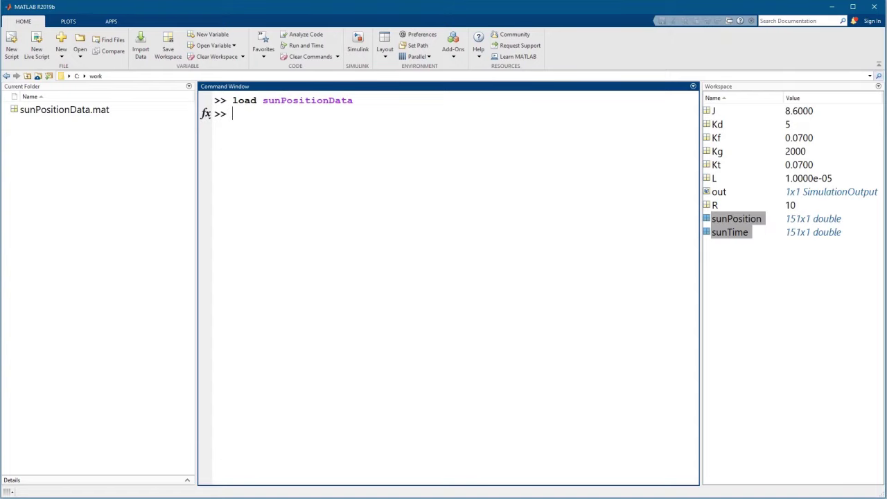
{"action": "left_click", "coordinate": [806, 331]}
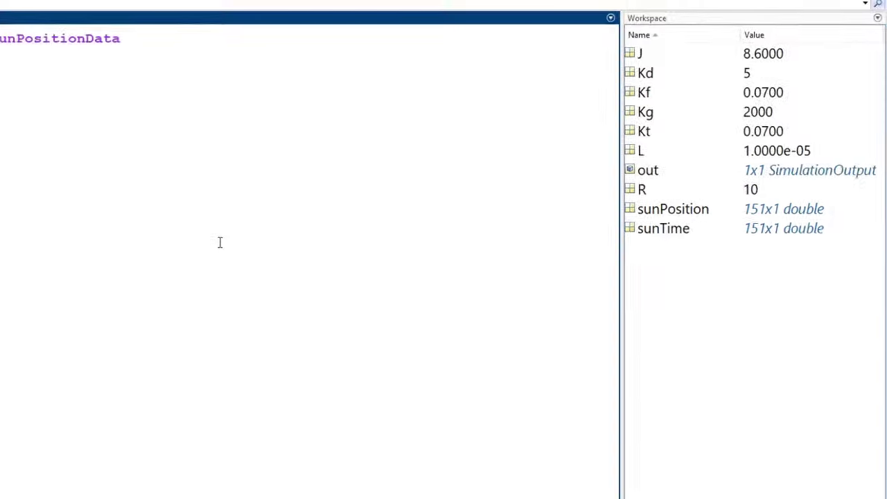
{"action": "type", "text": "plot(sunTime,rad2deg(sunPosi"}
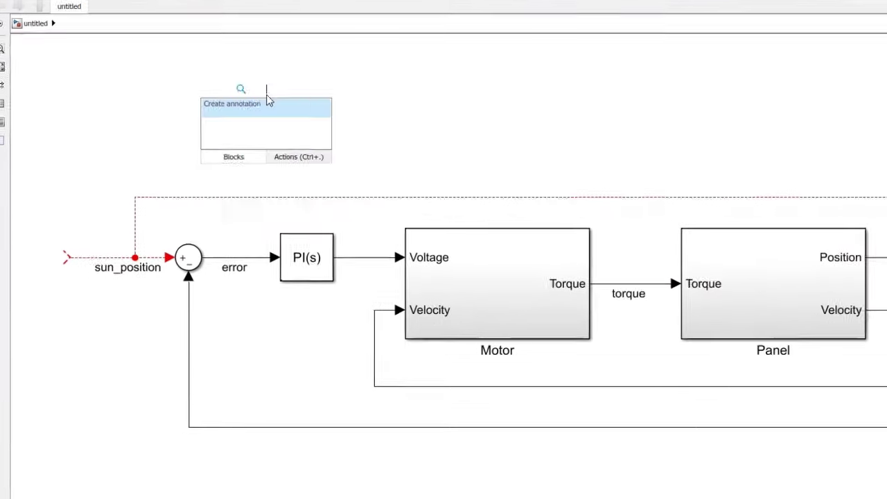
Step: Insert an Inport block named SunPosition and connect it to the sun_position line in place of the step source
{"action": "type", "text": "inport"}
{"action": "key", "text": "Return"}
{"action": "key", "text": "Return"}
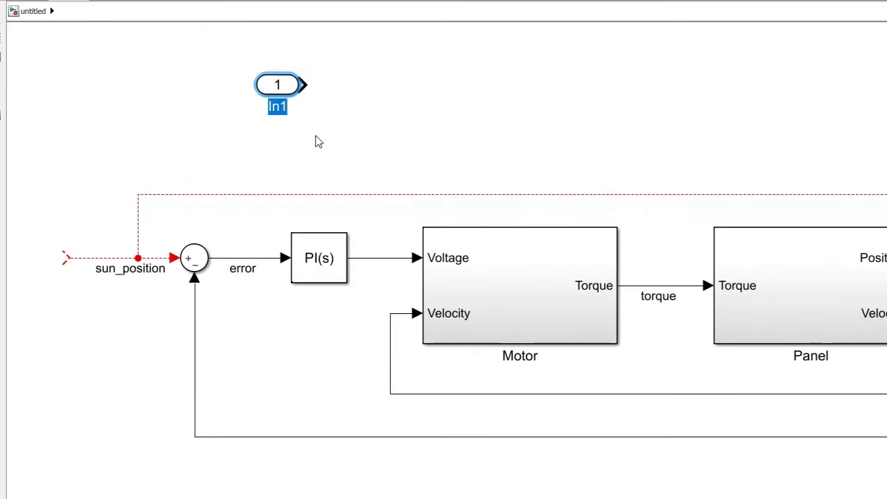
{"action": "type", "text": "SunPosition"}
{"action": "left_click", "coordinate": [328, 139]}
{"action": "left_click_drag", "start_coordinate": [278, 85], "coordinate": [48, 258]}
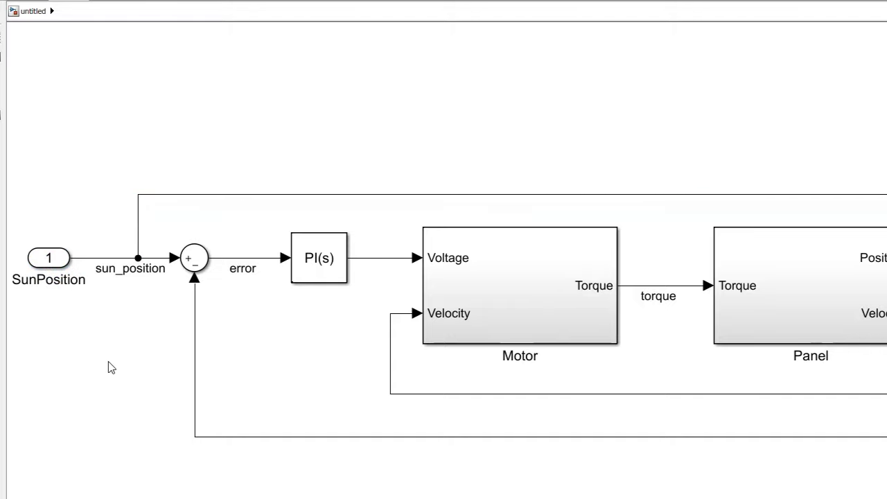
{"action": "key", "text": "space"}
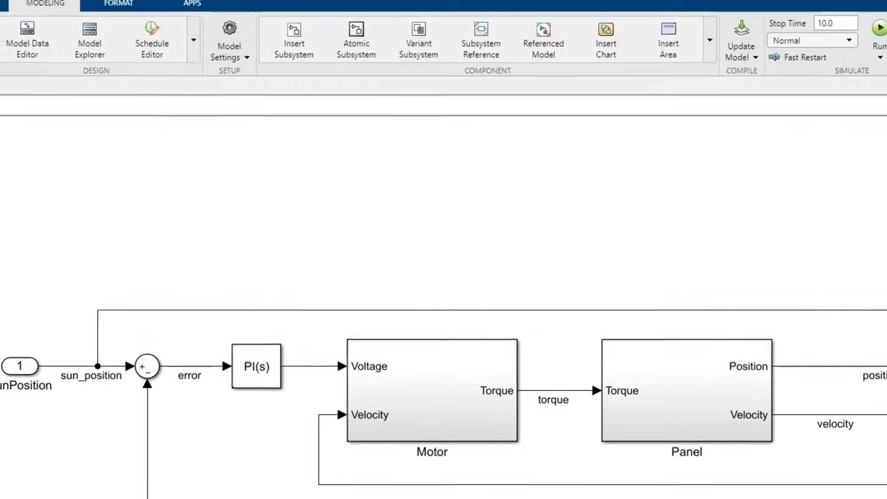
{"action": "left_click", "coordinate": [235, 37]}
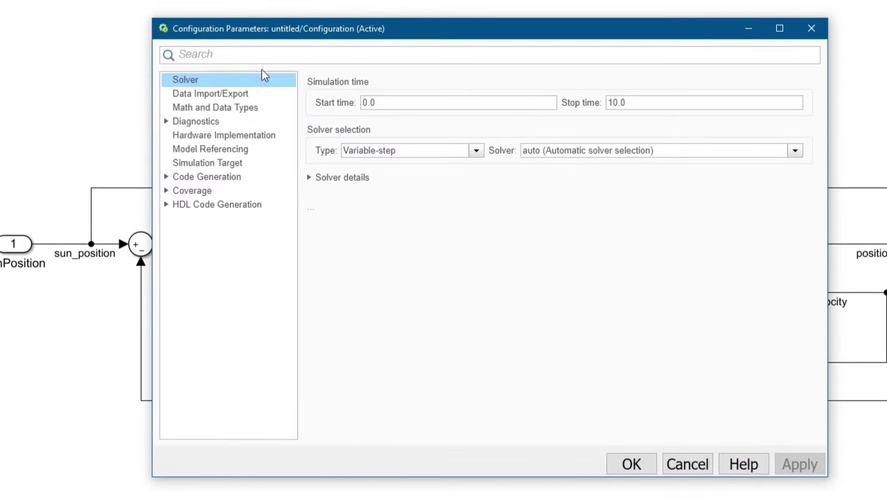
Step: Under Data Import/Export, enable Input and set it to [sunTime sunPosition], then apply with OK
{"action": "left_click", "coordinate": [273, 95]}
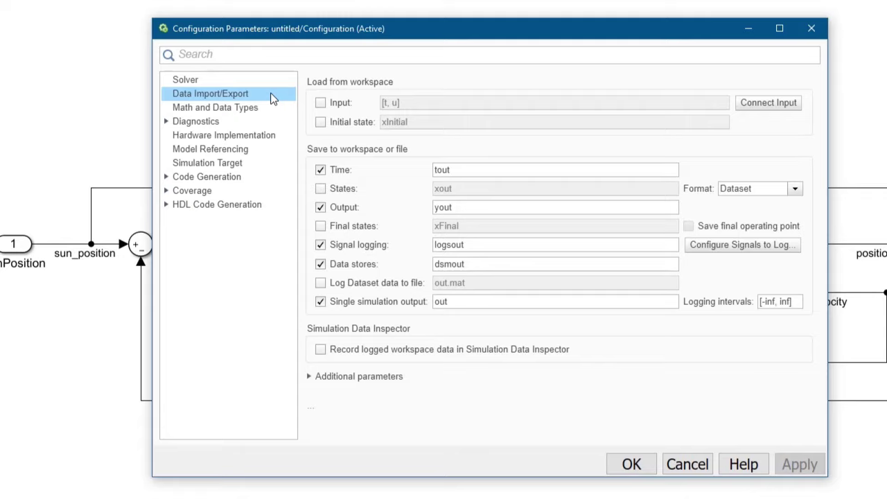
{"action": "right_click", "coordinate": [346, 105]}
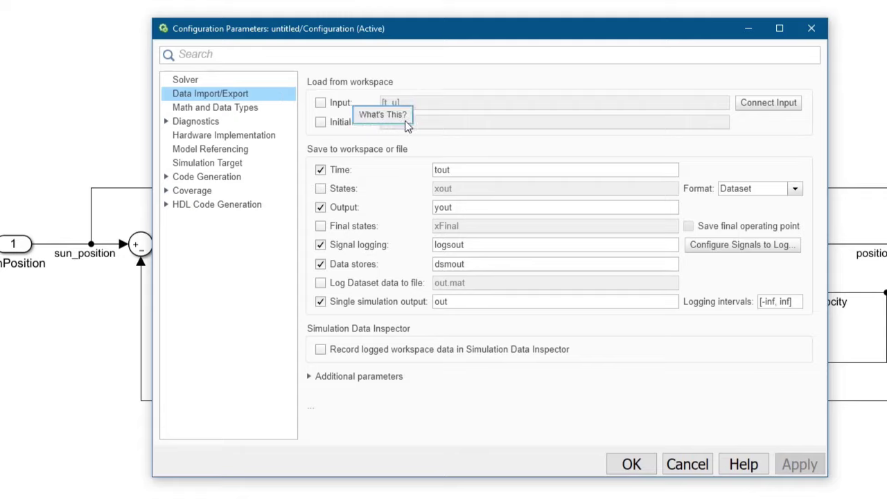
{"action": "left_click", "coordinate": [401, 122]}
{"action": "left_click", "coordinate": [436, 83]}
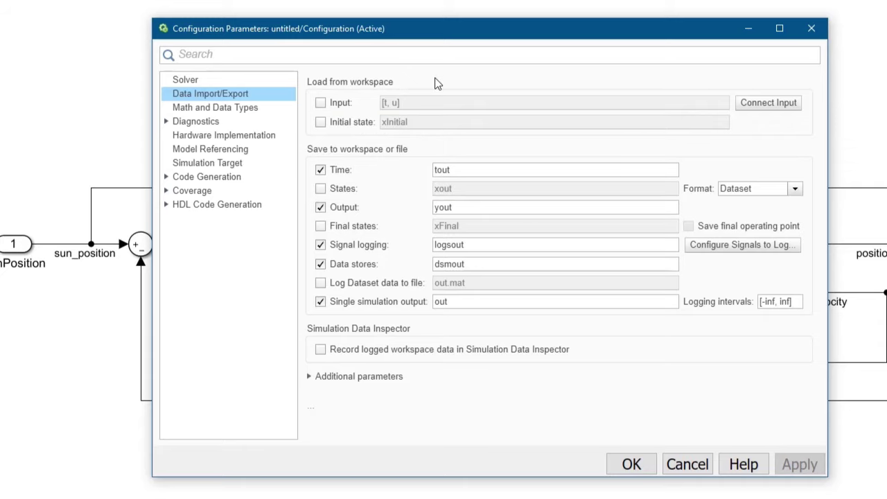
{"action": "left_click", "coordinate": [320, 103]}
{"action": "triple_click", "coordinate": [401, 102]}
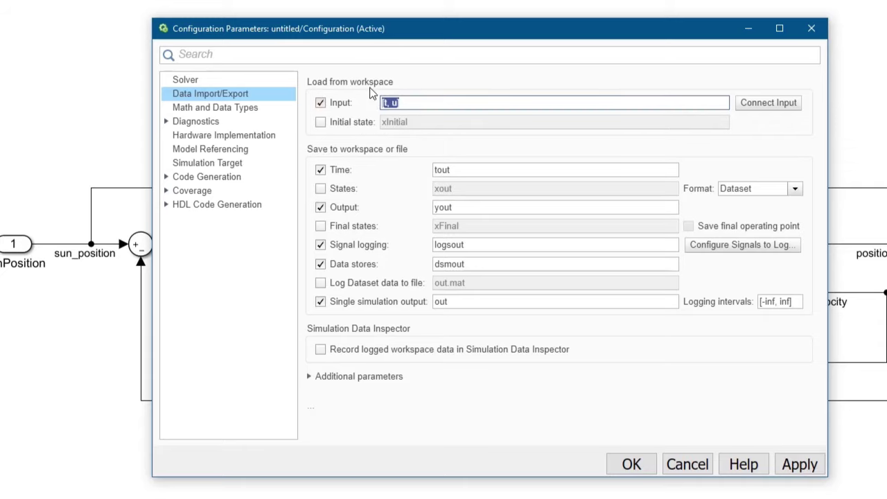
{"action": "type", "text": "[sunTime sunPosition]"}
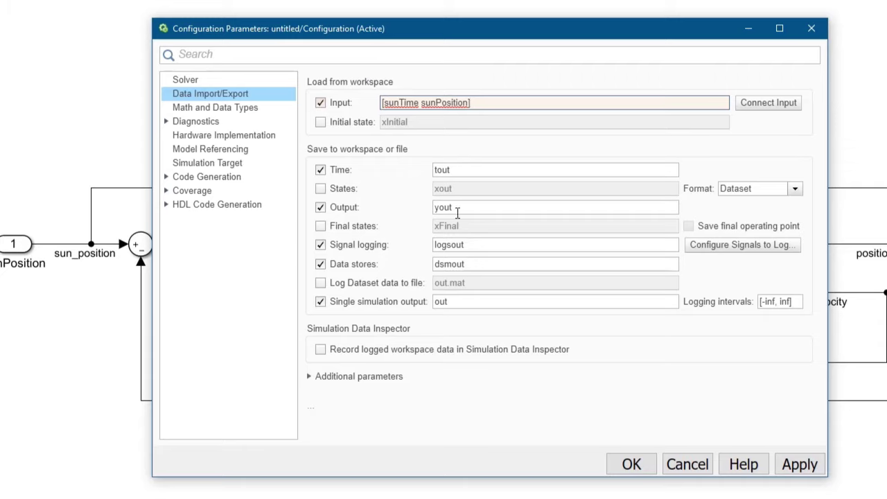
{"action": "left_click", "coordinate": [629, 466]}
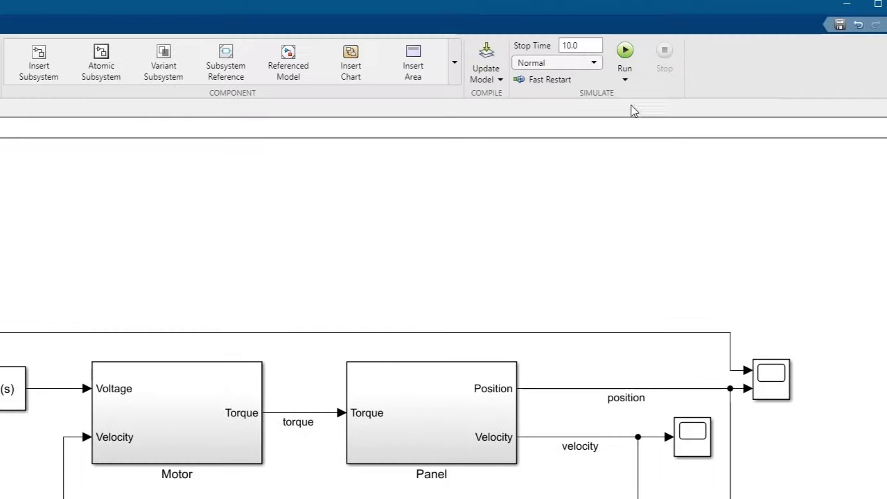
Step: Run the simulation with stop time 15*3600 and open the Scope to view position tracking sun_position
{"action": "left_click", "coordinate": [830, 0]}
{"action": "type", "text": "15*3600"}
{"action": "key", "text": "Return"}
{"action": "left_click", "coordinate": [624, 56]}
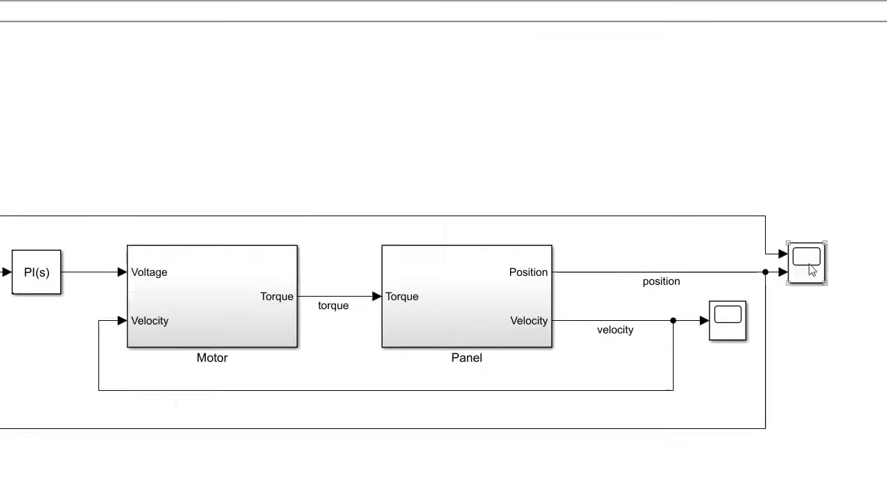
{"action": "double_click", "coordinate": [779, 353]}
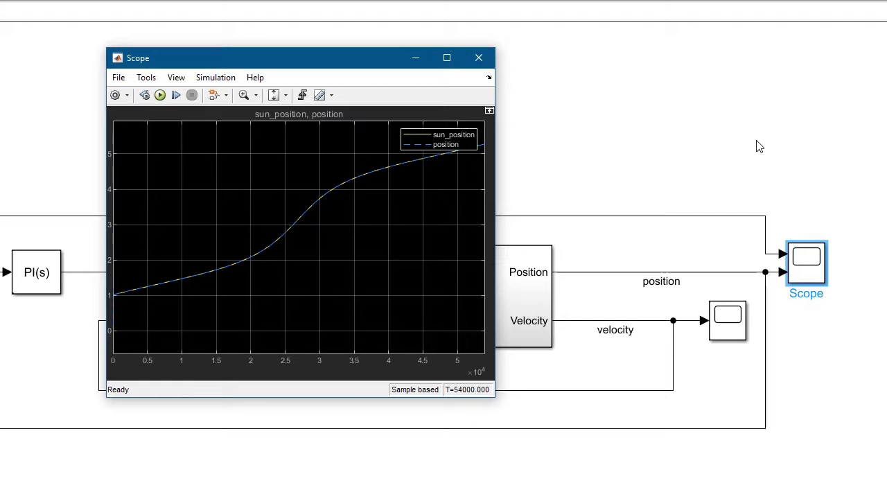